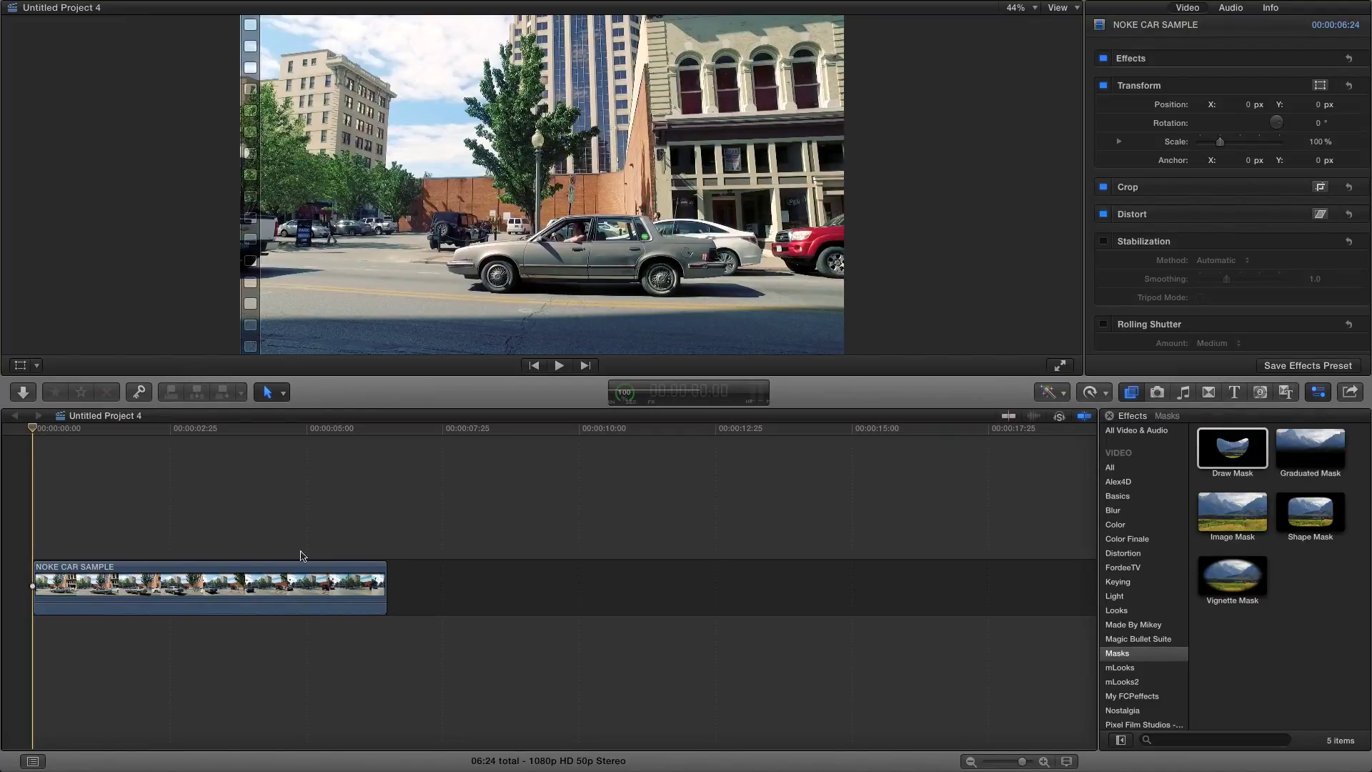
{"action": "left_click", "coordinate": [50, 582]}
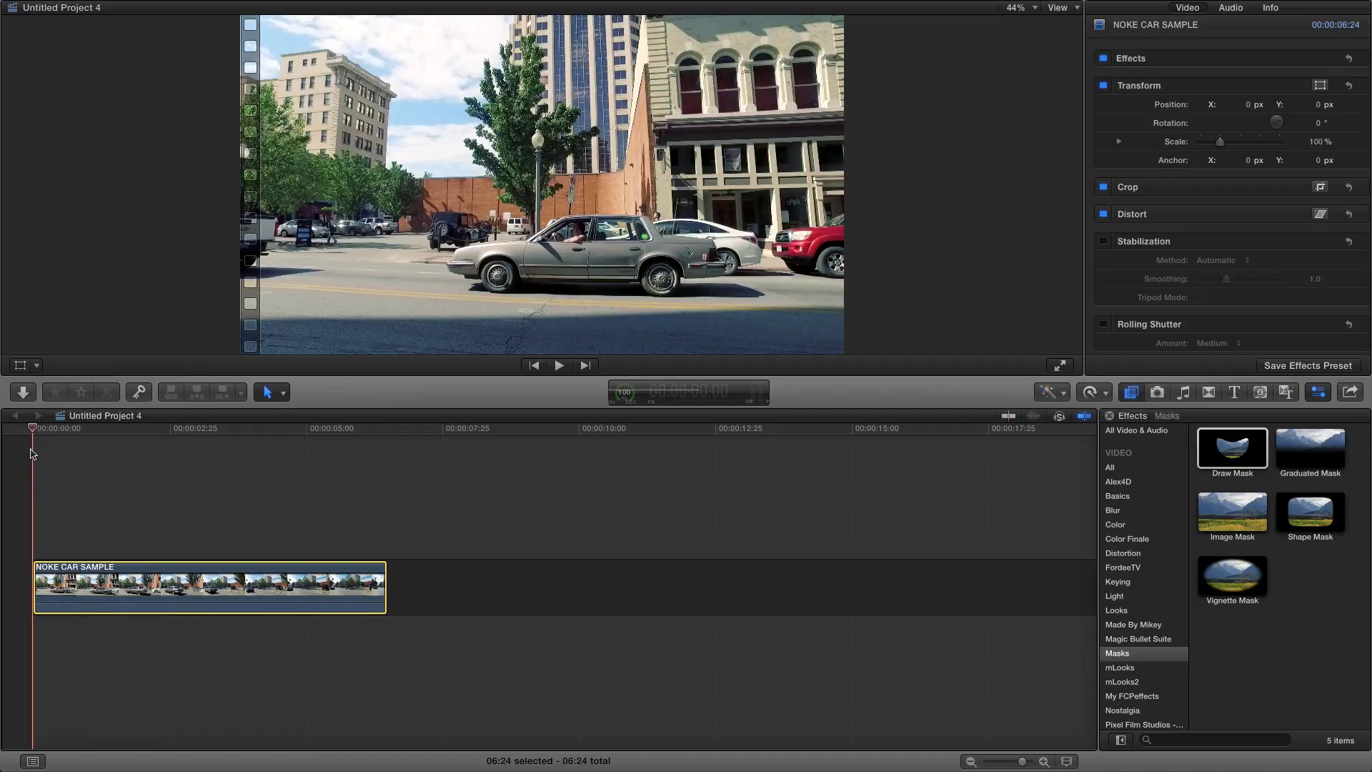
{"action": "key", "text": "space"}
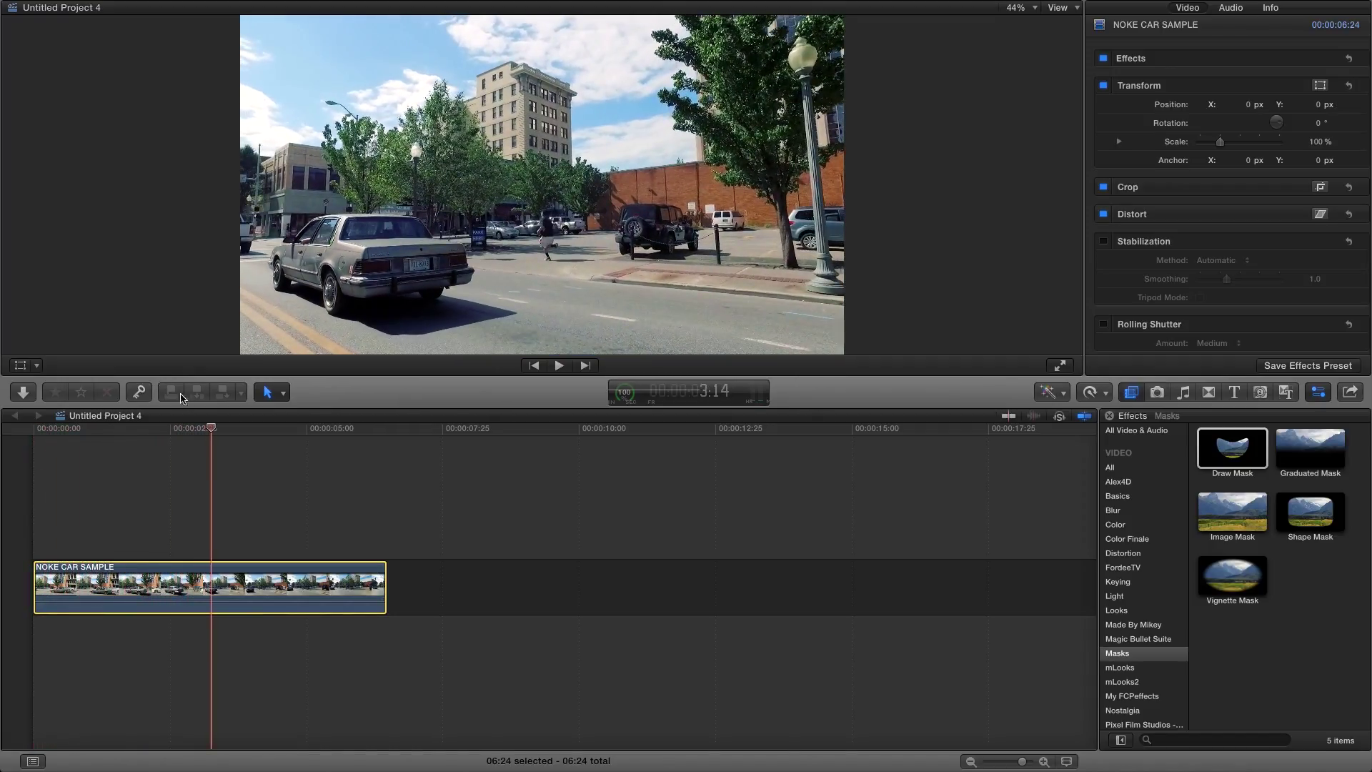
{"action": "left_click_drag", "start_coordinate": [212, 429], "coordinate": [34, 437]}
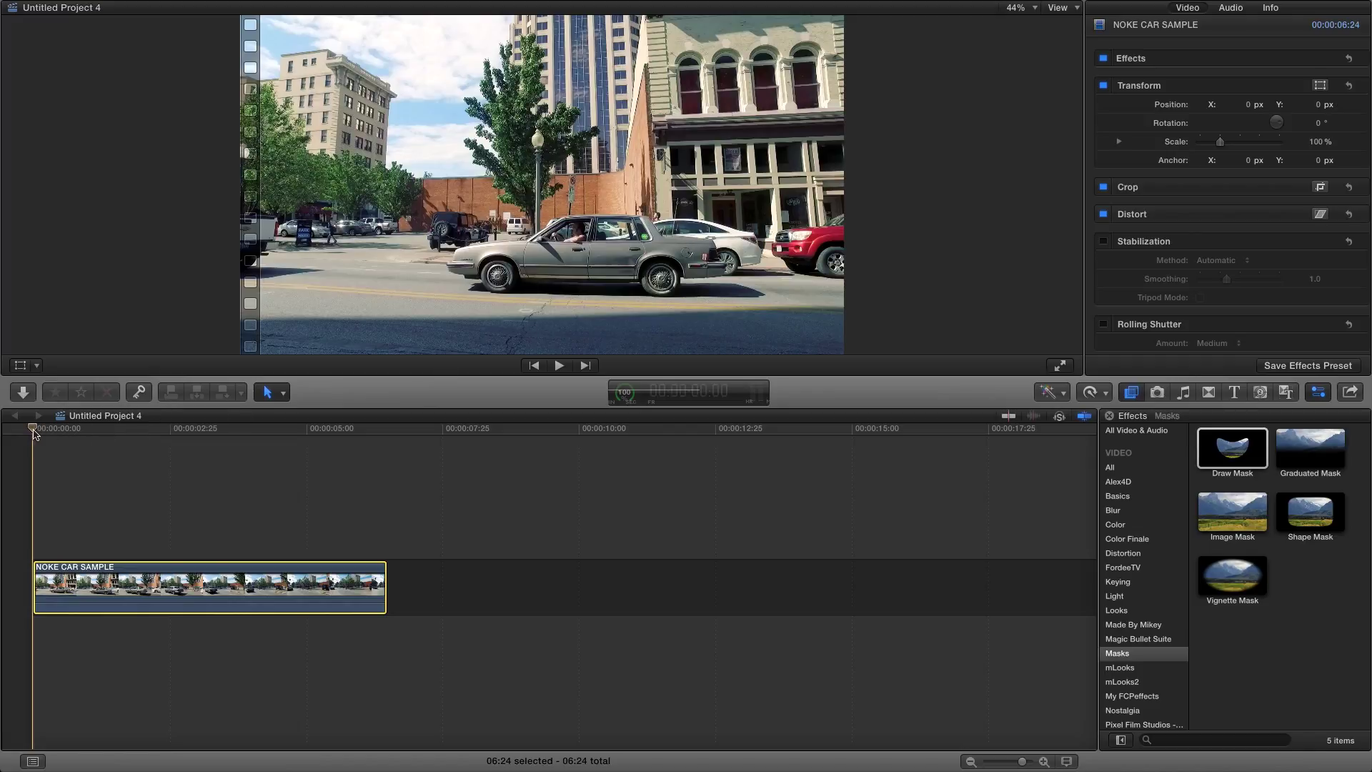
{"action": "left_click_drag", "start_coordinate": [34, 433], "coordinate": [123, 433]}
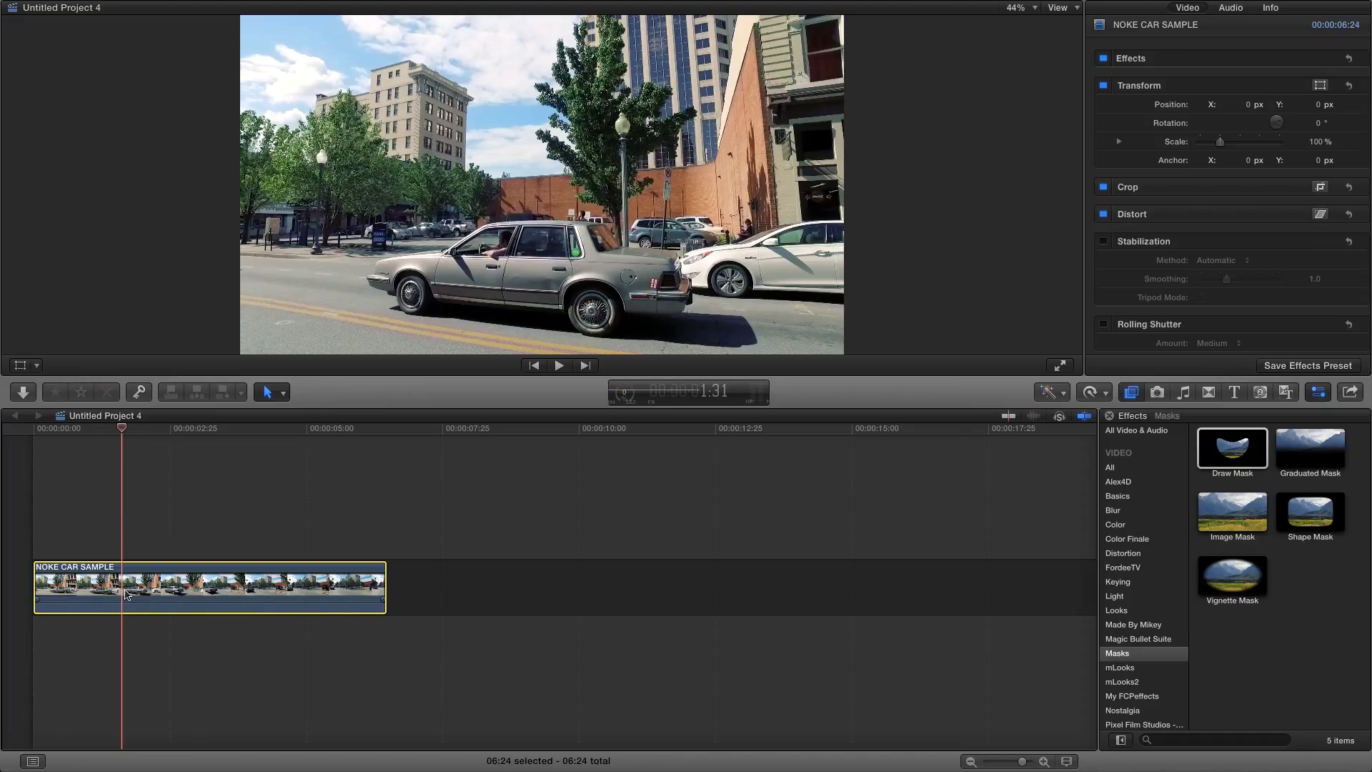
Add a Custom title from the Titles browser above the car clip
{"action": "left_click", "coordinate": [1230, 395]}
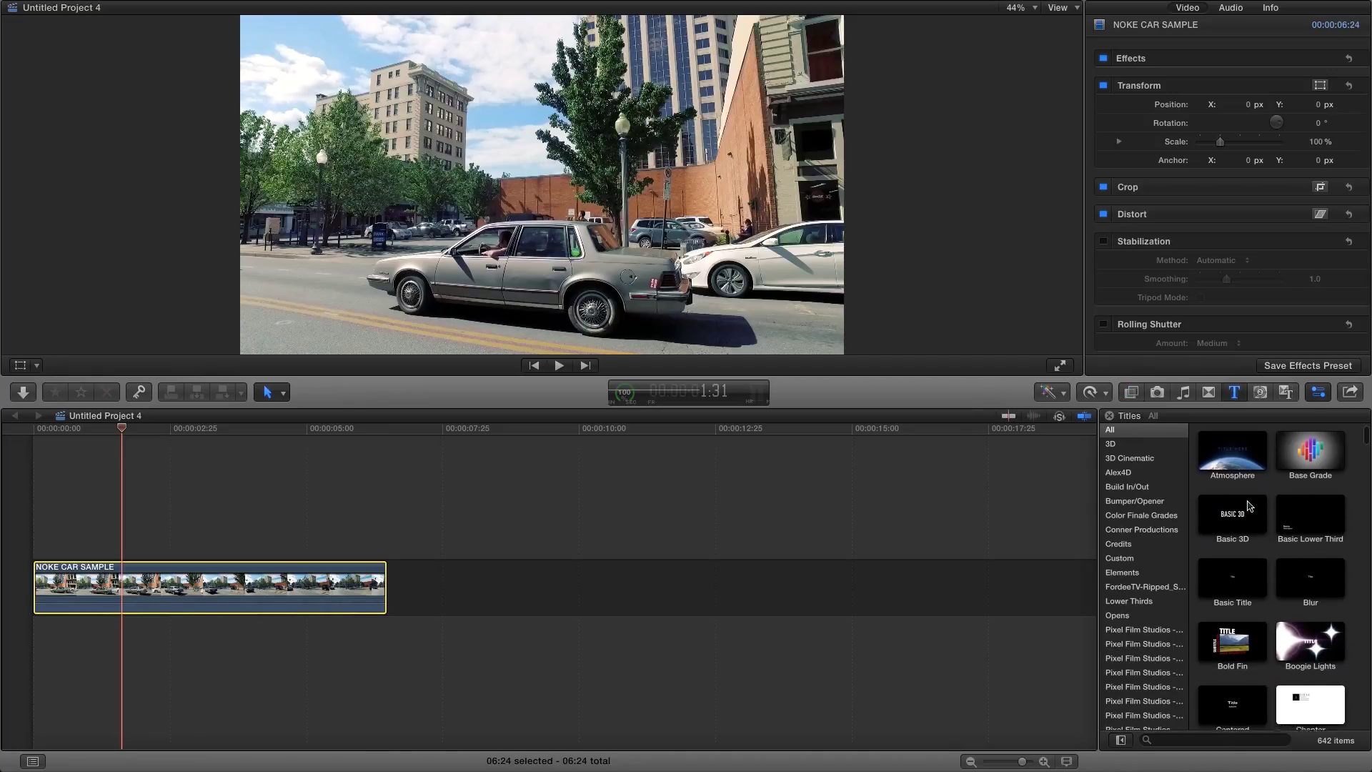
{"action": "scroll", "coordinate": [1248, 506], "scroll_direction": "down", "scroll_amount": 5}
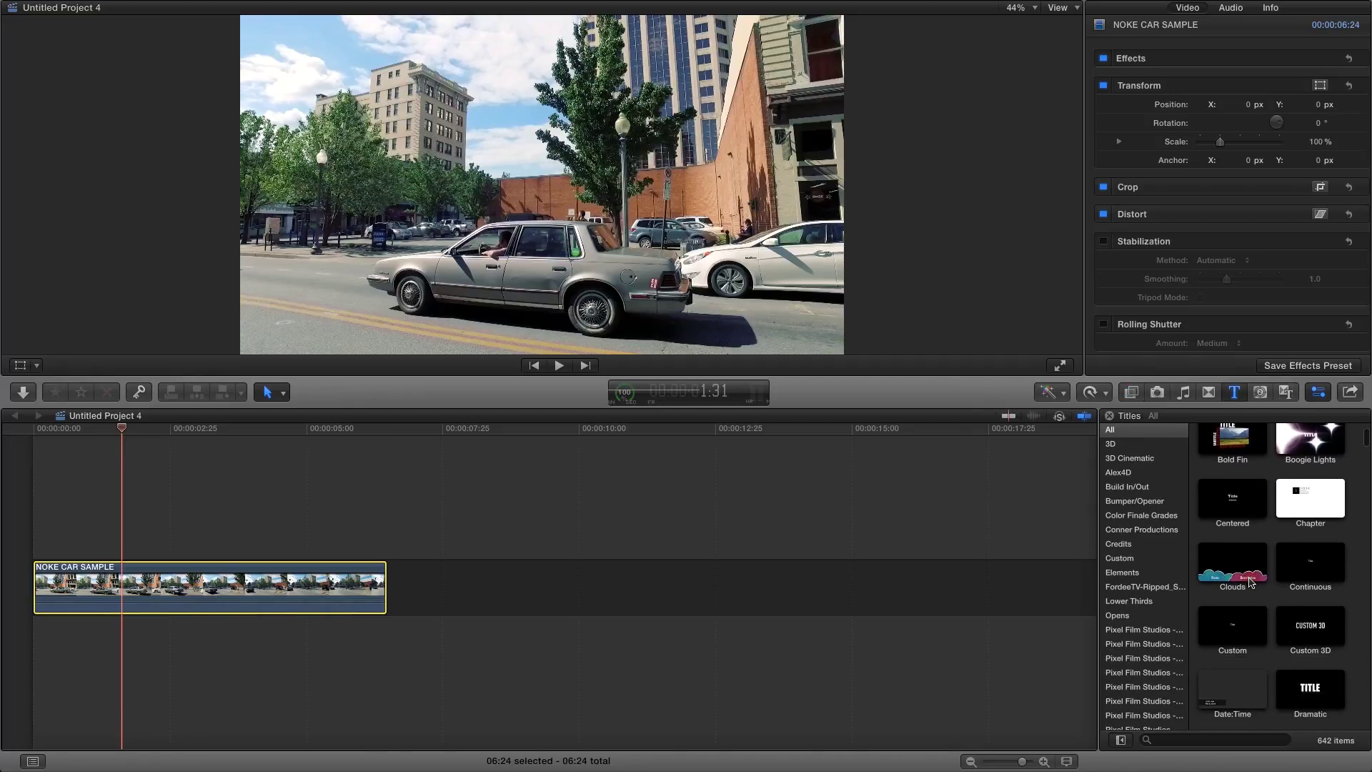
{"action": "left_click_drag", "start_coordinate": [1220, 635], "coordinate": [124, 508]}
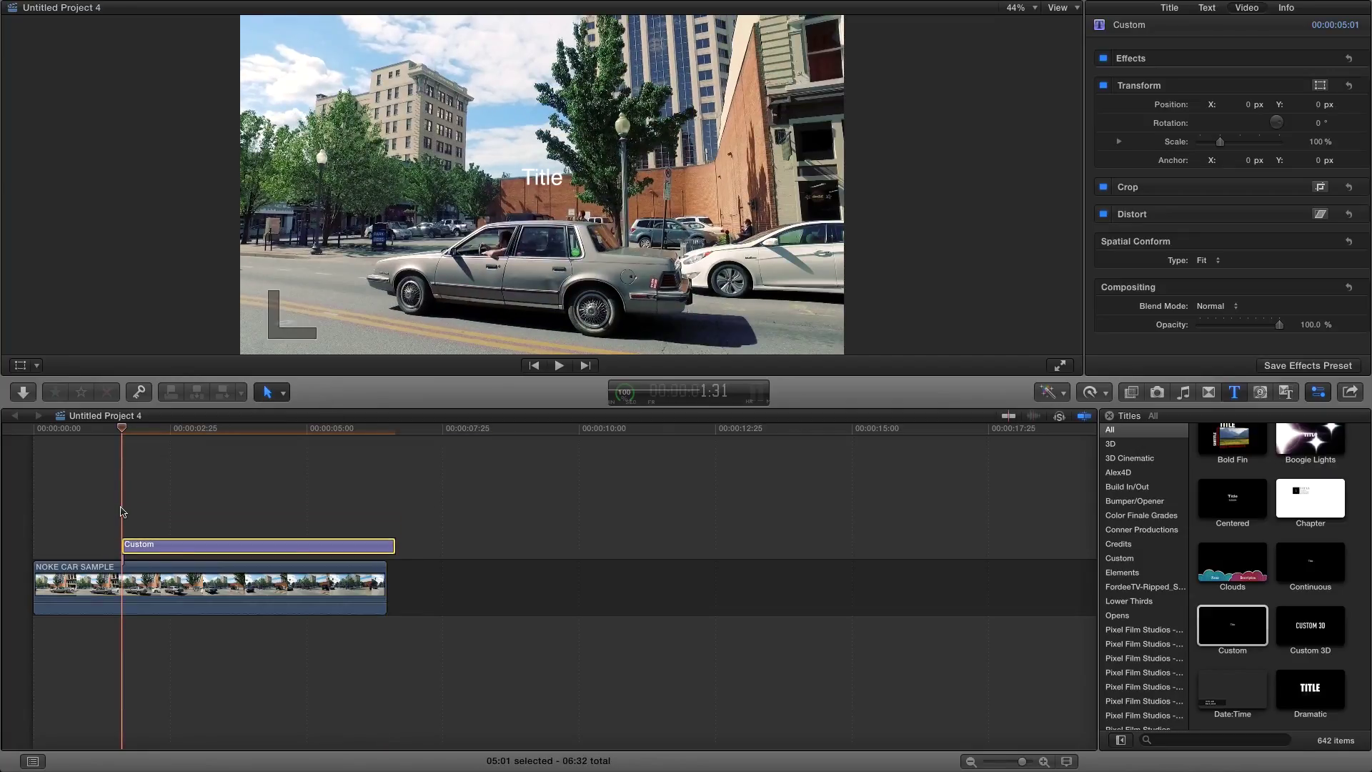
{"action": "left_click", "coordinate": [124, 508]}
{"action": "left_click", "coordinate": [147, 545]}
Replace the title's placeholder text with 'WHOA' and make it bold
{"action": "double_click", "coordinate": [545, 179]}
{"action": "double_click", "coordinate": [1157, 85]}
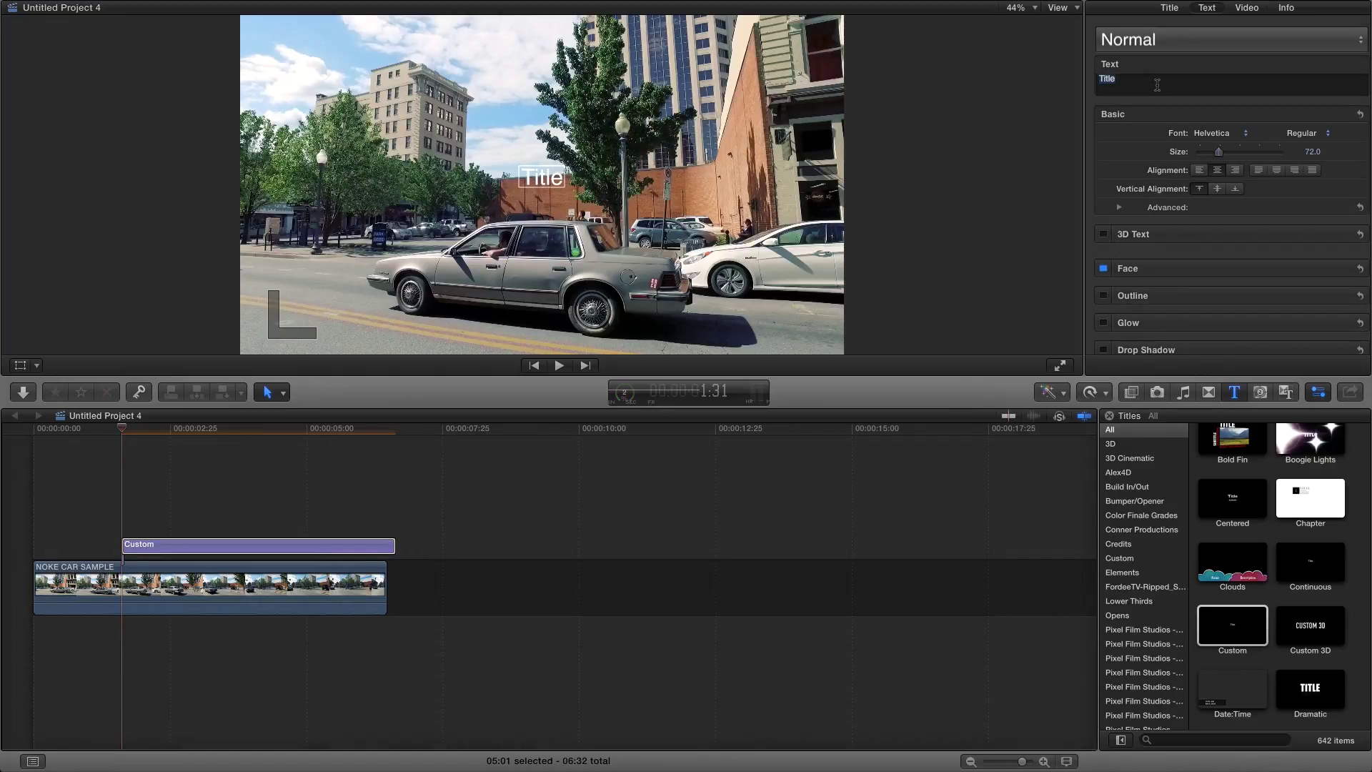
{"action": "type", "text": "WHOA"}
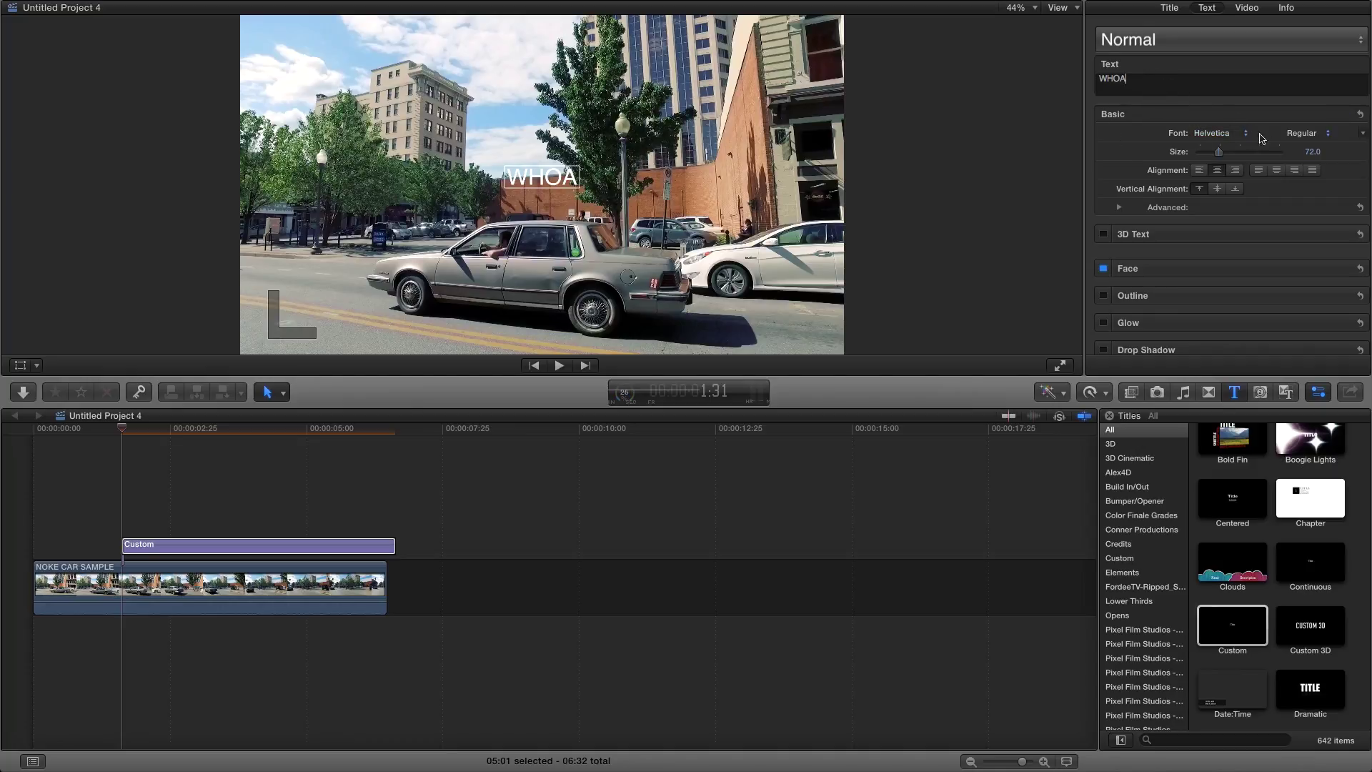
{"action": "left_click", "coordinate": [1306, 133]}
{"action": "left_click", "coordinate": [1318, 190]}
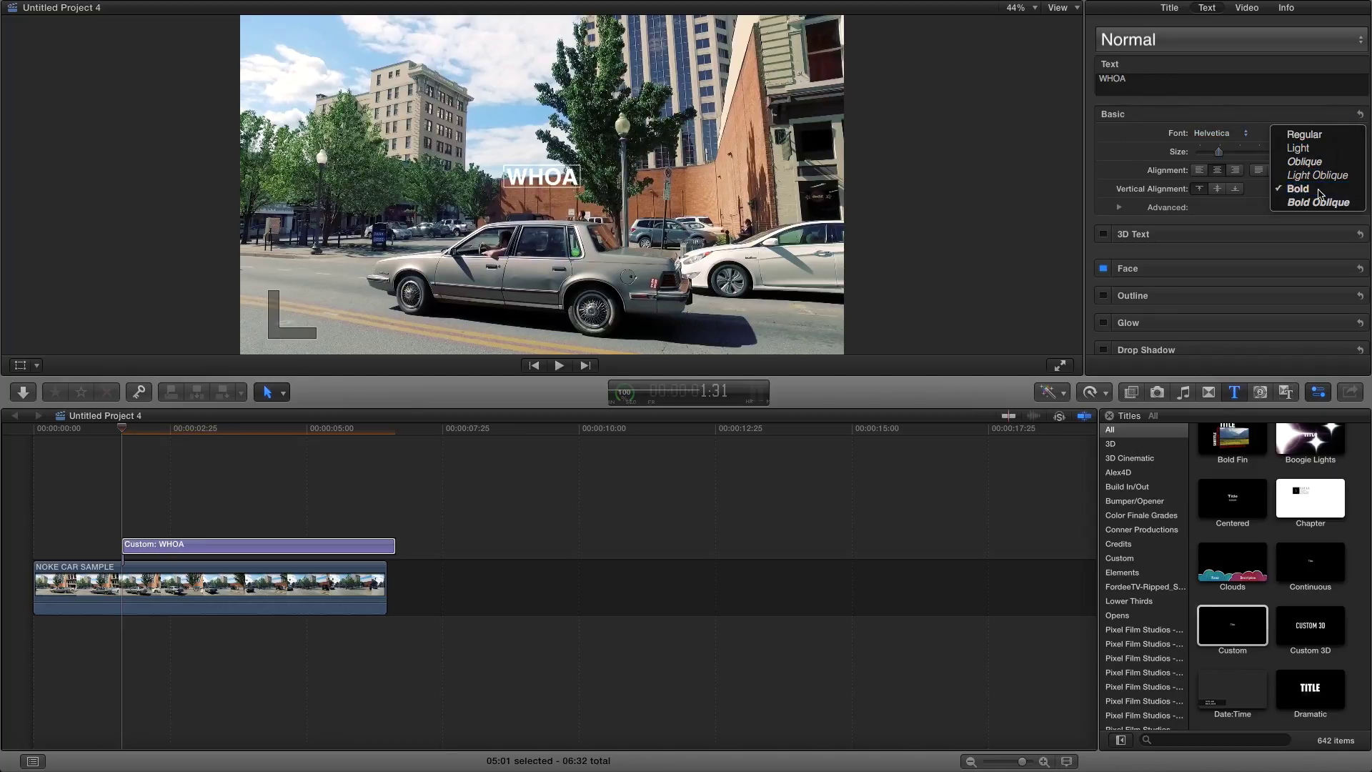
Enlarge WHOA to size 142, move it down over the car, and shorten the title clip
{"action": "left_click_drag", "start_coordinate": [1221, 155], "coordinate": [1239, 156]}
{"action": "left_click_drag", "start_coordinate": [543, 169], "coordinate": [625, 275]}
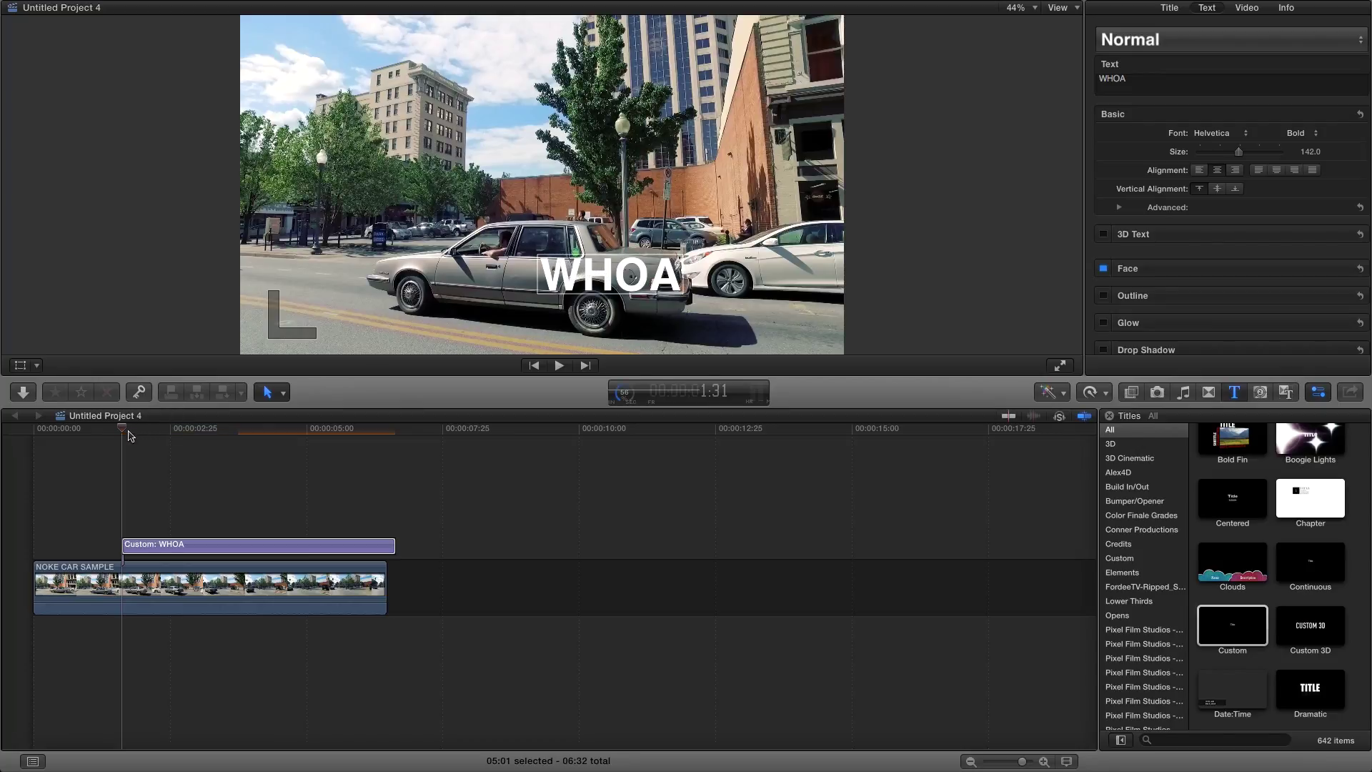
{"action": "left_click_drag", "start_coordinate": [123, 429], "coordinate": [197, 428]}
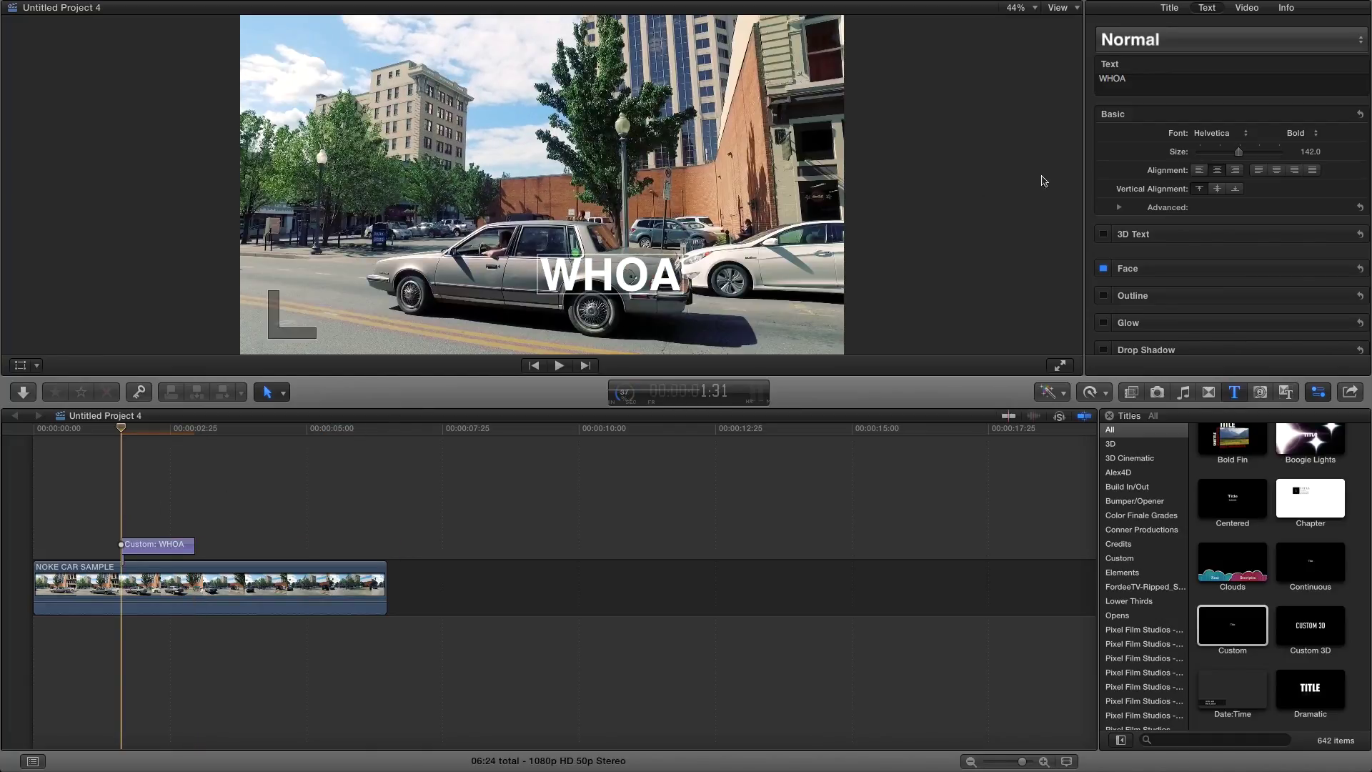
Apply the Draw Mask effect to the WHOA title clip and show its settings
{"action": "left_click", "coordinate": [1132, 393]}
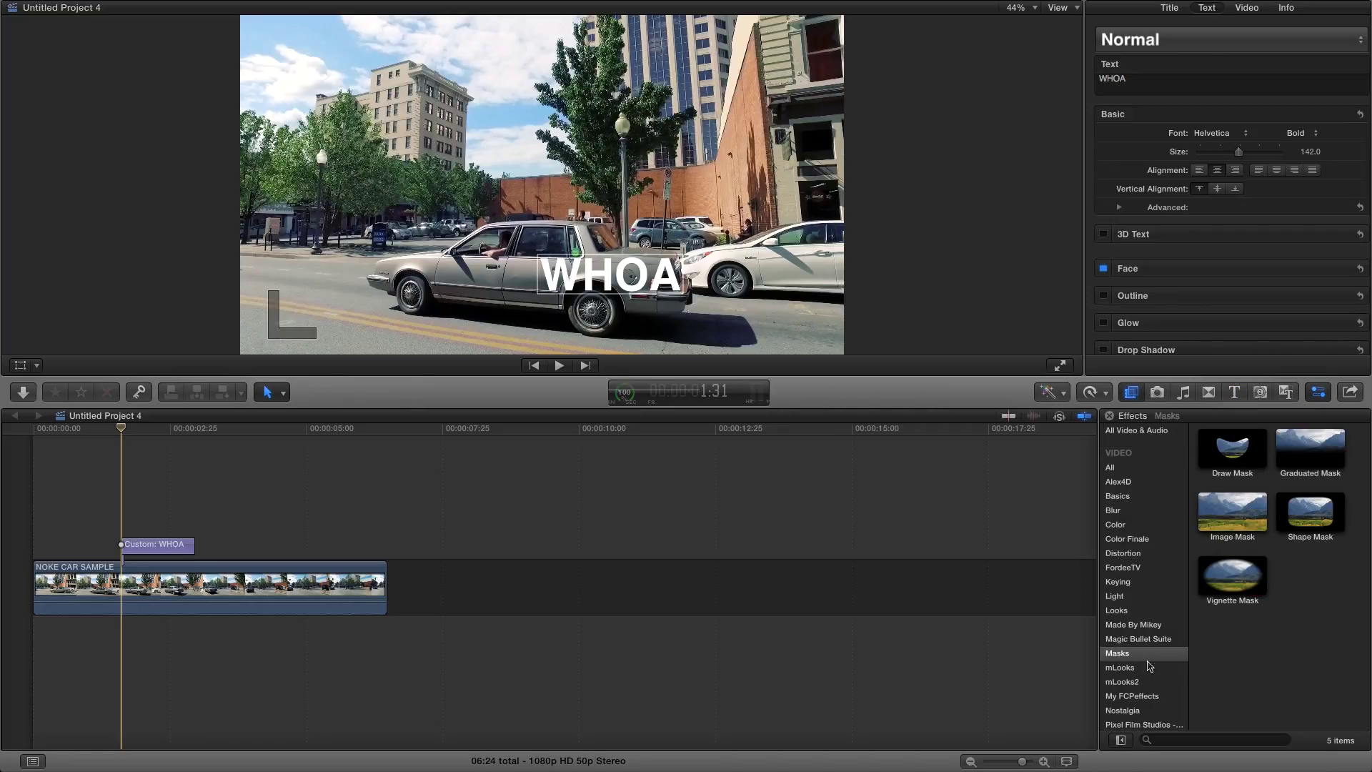
{"action": "left_click_drag", "start_coordinate": [1227, 447], "coordinate": [156, 540]}
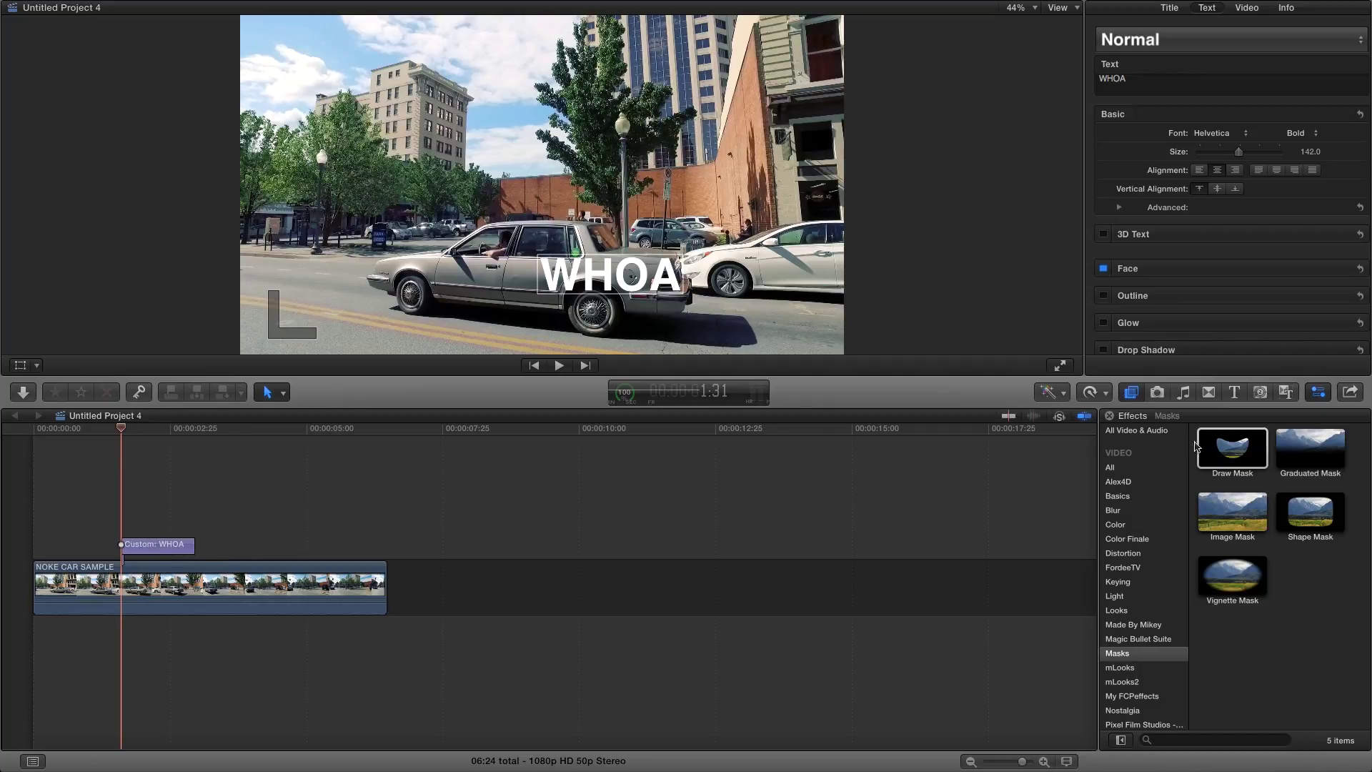
{"action": "mouse_move", "coordinate": [1197, 446]}
{"action": "left_mouse_down"}
{"action": "mouse_move", "coordinate": [359, 447]}
{"action": "mouse_move", "coordinate": [173, 544]}
{"action": "left_mouse_up"}
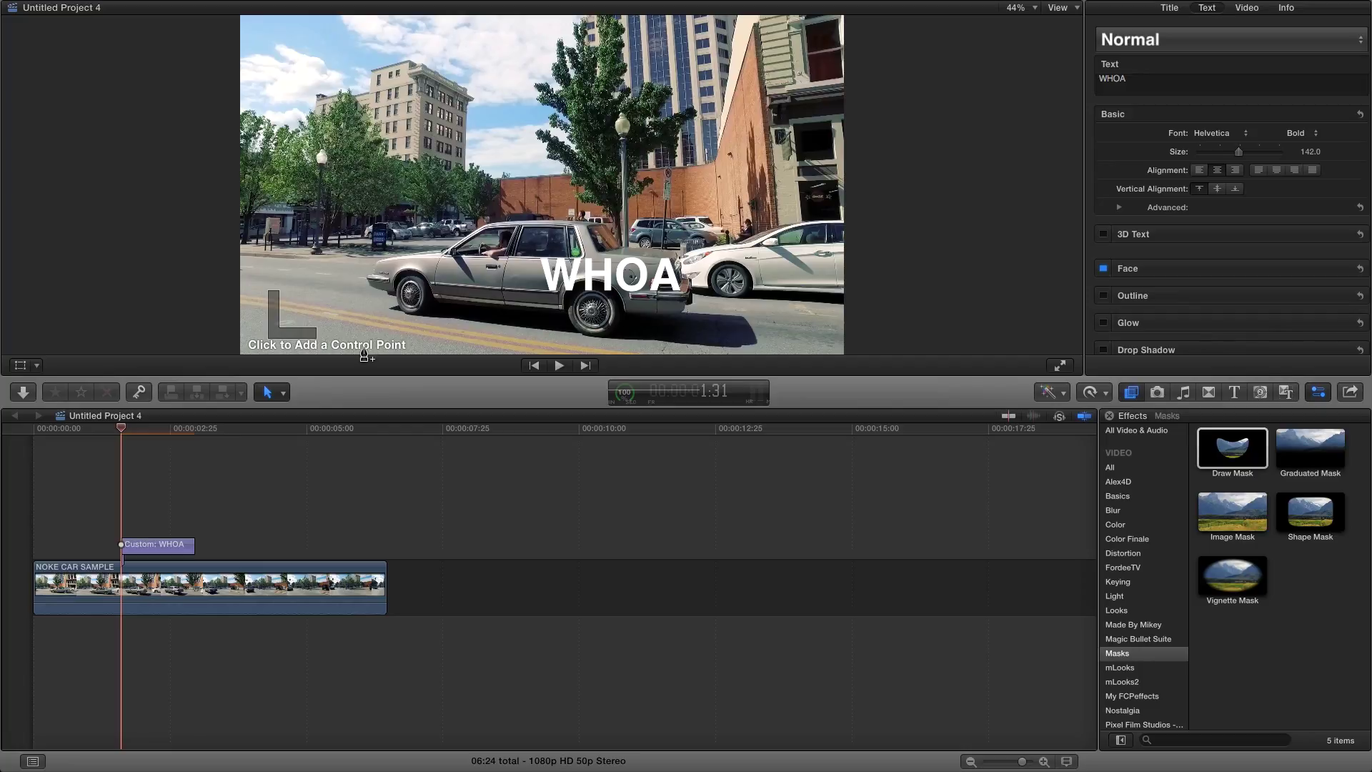
{"action": "left_click", "coordinate": [1242, 8]}
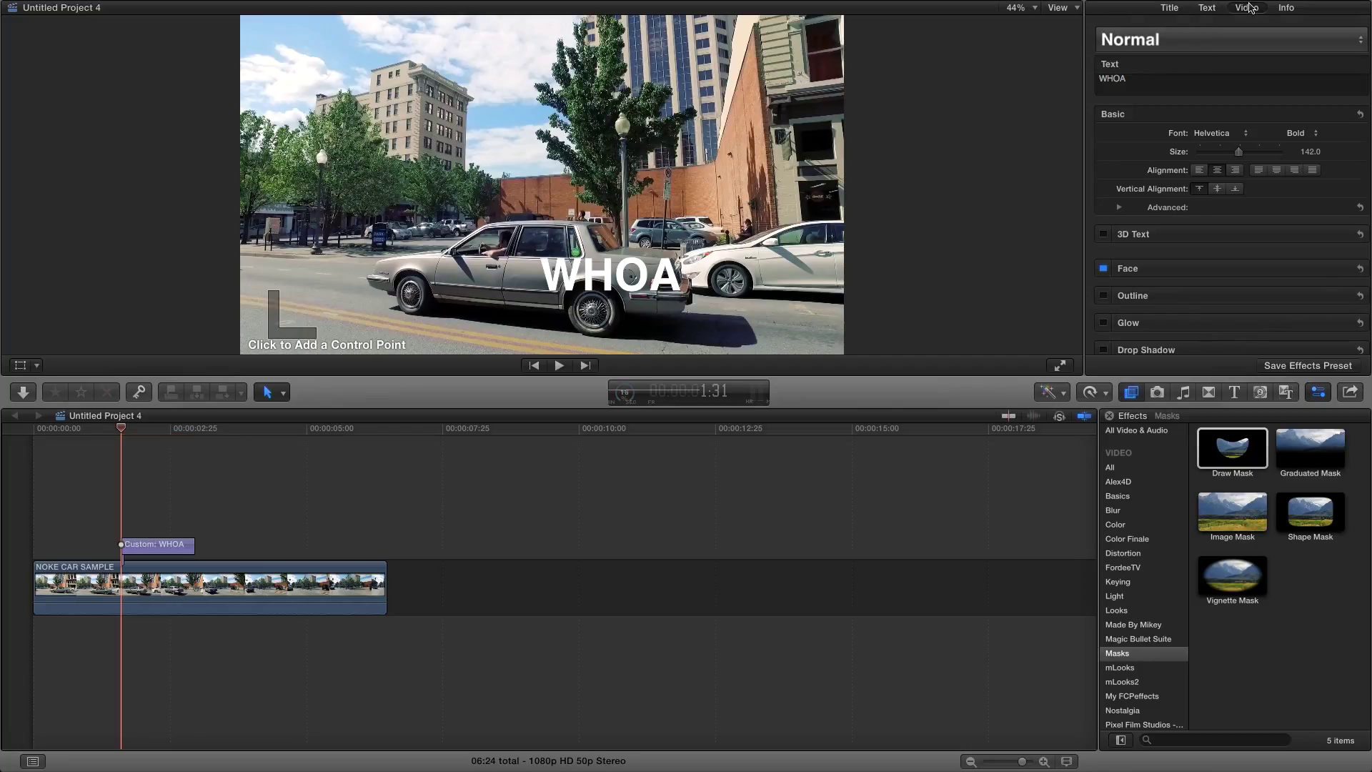
View the frame at 100% and set the mask Shape Type to Linear
{"action": "left_click", "coordinate": [1026, 10]}
{"action": "left_click", "coordinate": [1020, 99]}
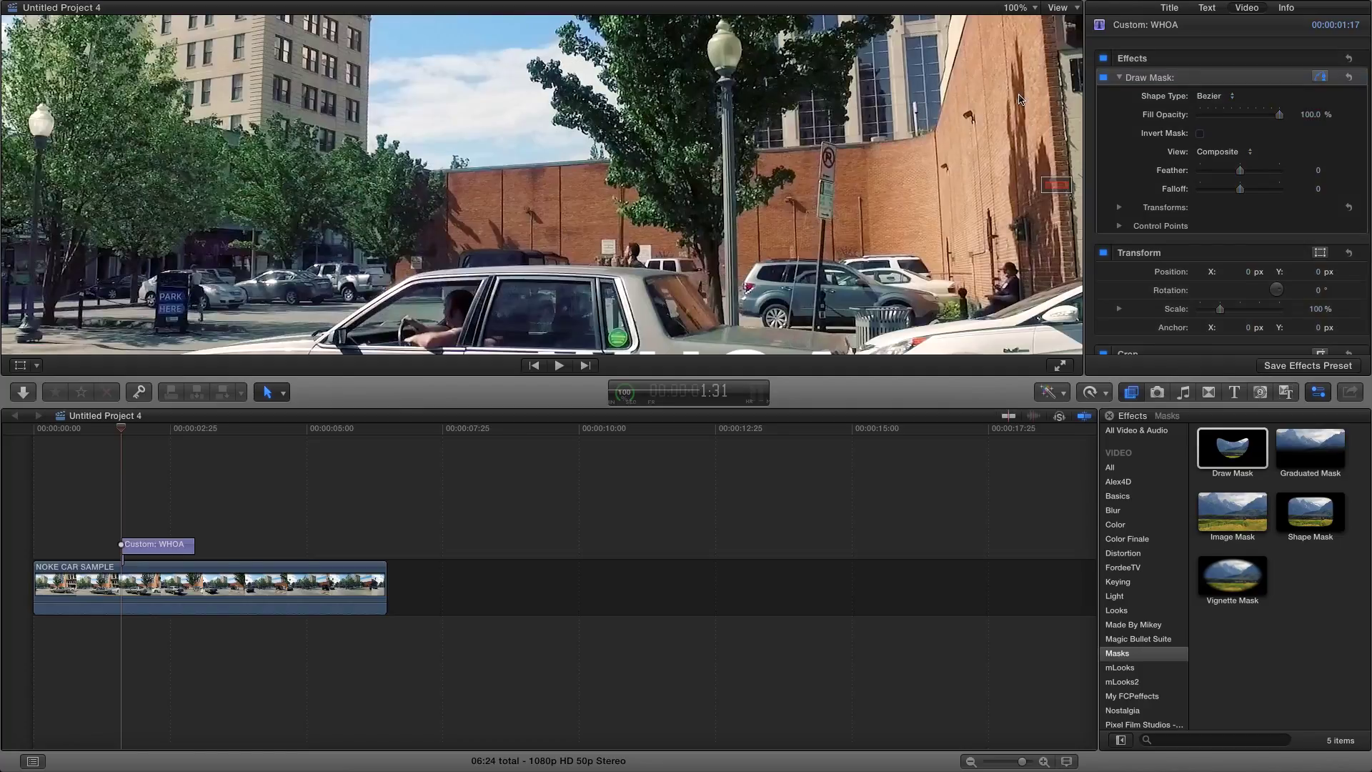
{"action": "scroll", "coordinate": [1048, 180], "scroll_direction": "down", "scroll_amount": 5}
{"action": "scroll", "coordinate": [1048, 181], "scroll_direction": "right", "scroll_amount": 6}
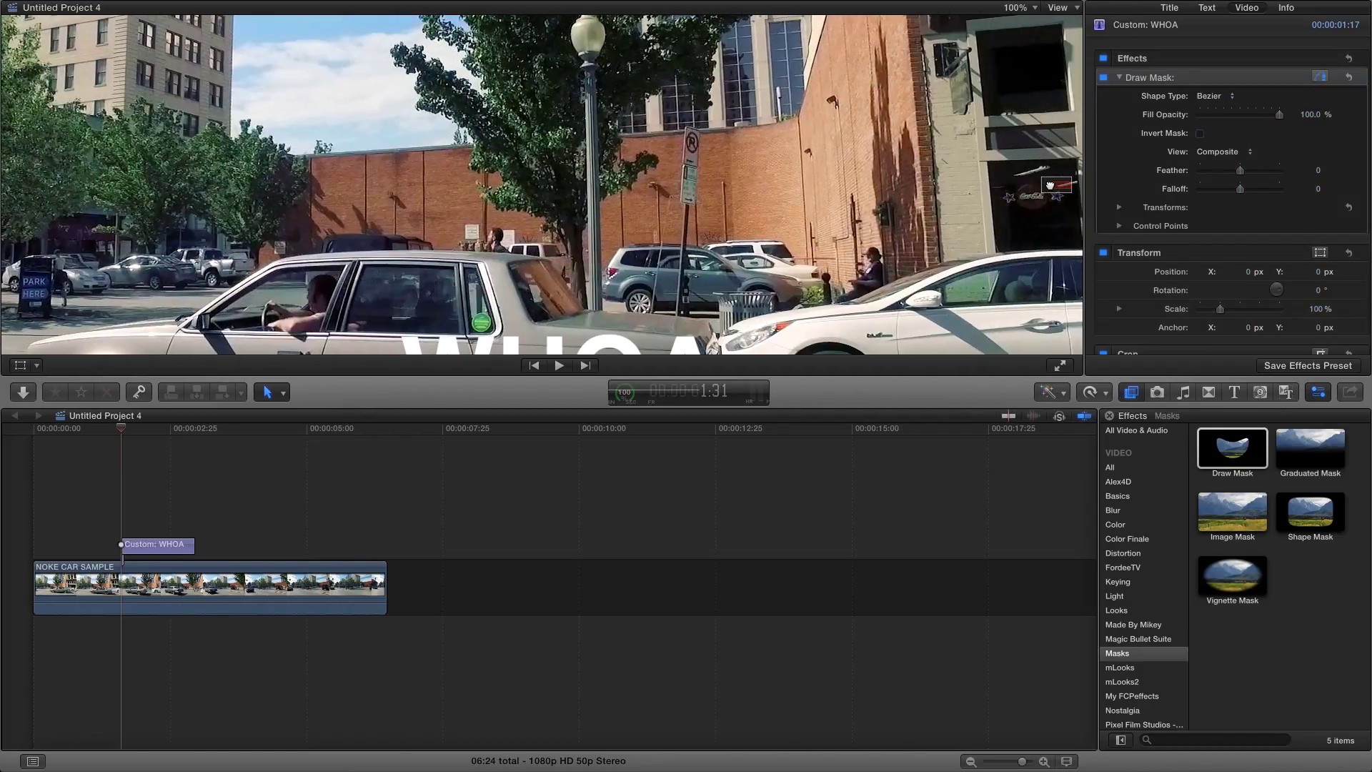
{"action": "scroll", "coordinate": [1050, 187], "scroll_direction": "down", "scroll_amount": 4}
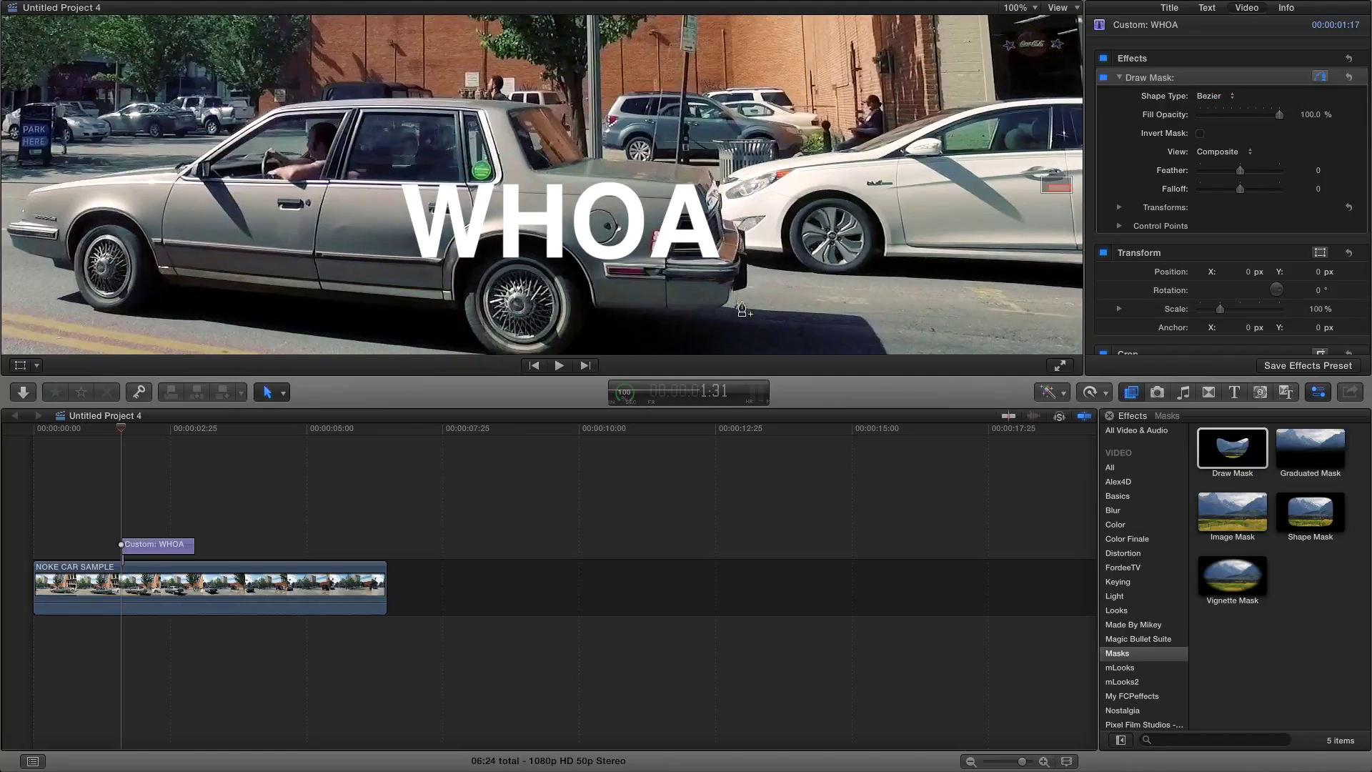
{"action": "left_click", "coordinate": [1212, 96]}
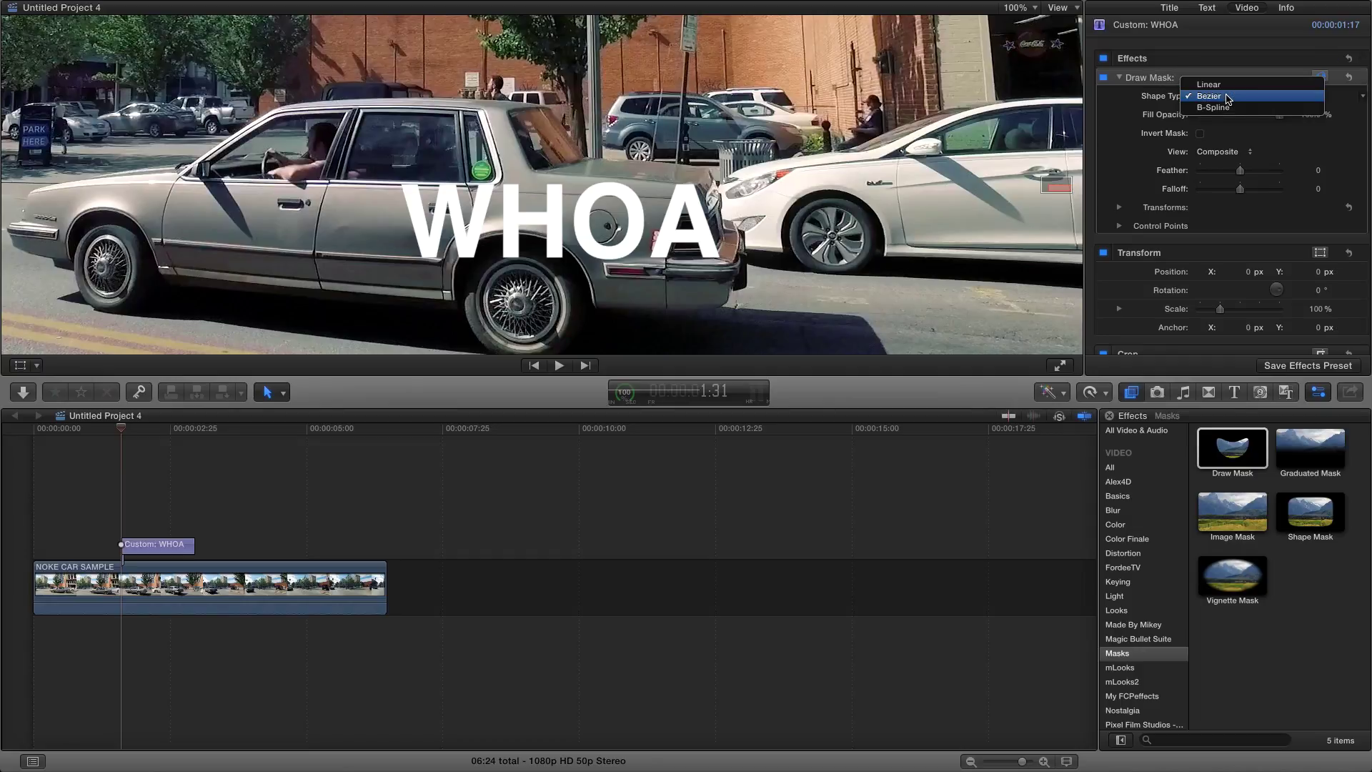
{"action": "left_click", "coordinate": [1227, 92]}
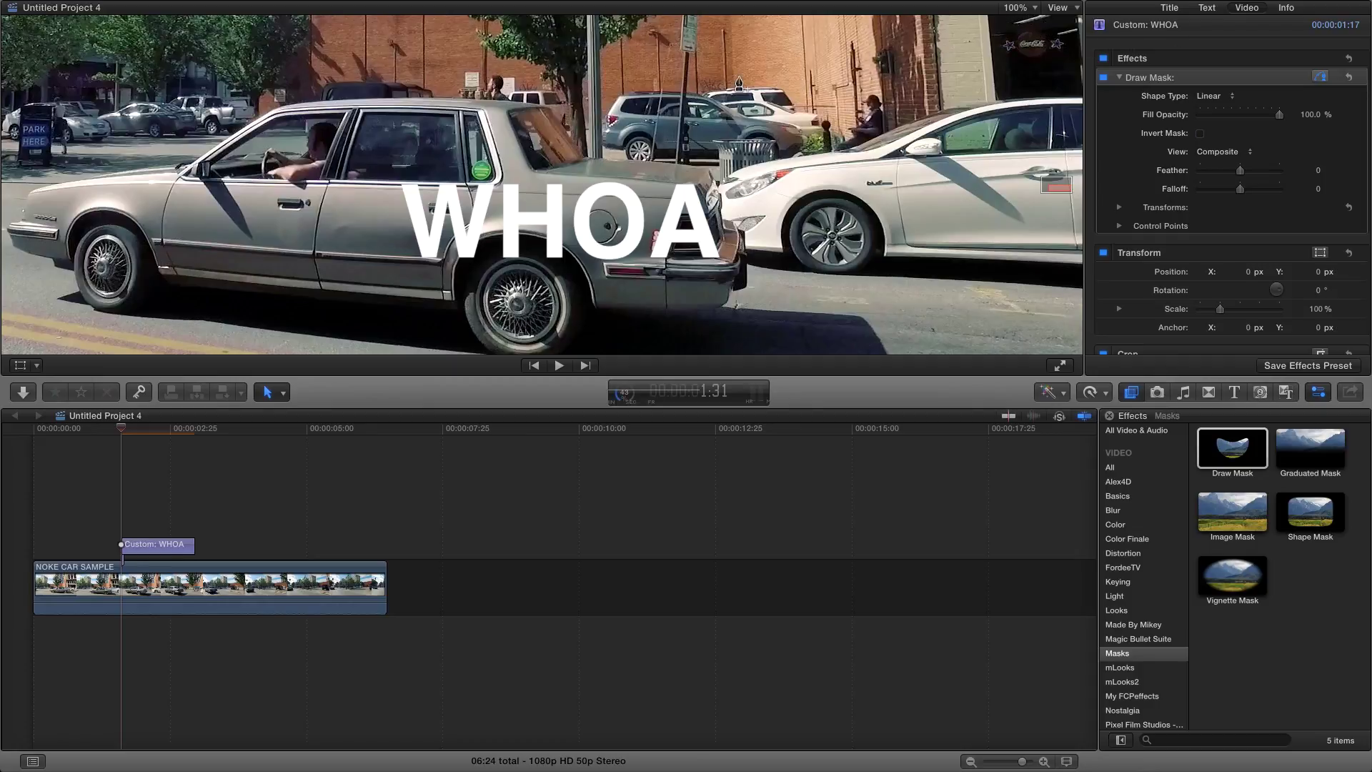
Zoom the viewer to 200% with the car's rear window in view
{"action": "left_click", "coordinate": [1020, 8]}
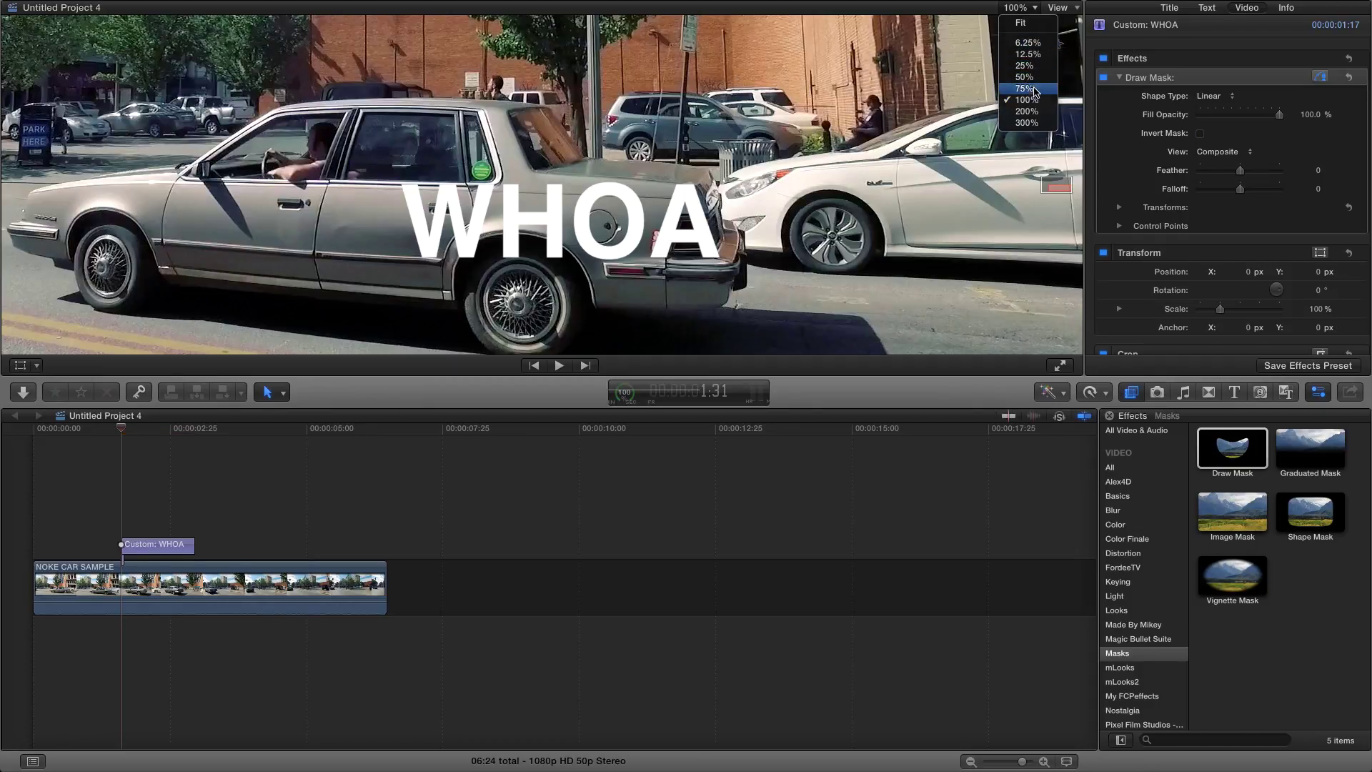
{"action": "left_click", "coordinate": [1029, 110]}
{"action": "left_click_drag", "start_coordinate": [1054, 189], "coordinate": [1054, 193]}
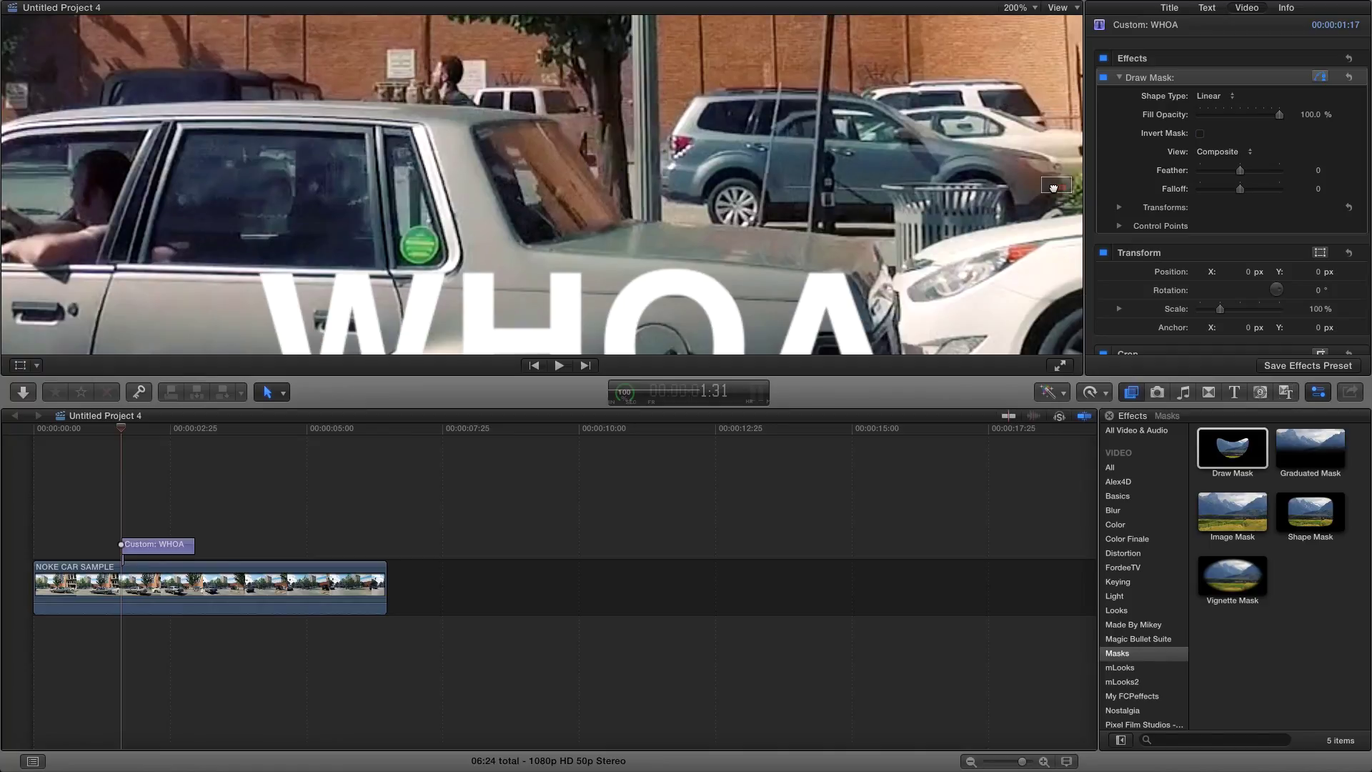
Place mask points down the car's rear window and along the trunk
{"action": "left_click", "coordinate": [556, 123]}
{"action": "left_click", "coordinate": [577, 151]}
{"action": "left_click", "coordinate": [613, 201]}
{"action": "left_click", "coordinate": [631, 217]}
{"action": "left_click", "coordinate": [683, 223]}
{"action": "left_click", "coordinate": [748, 226]}
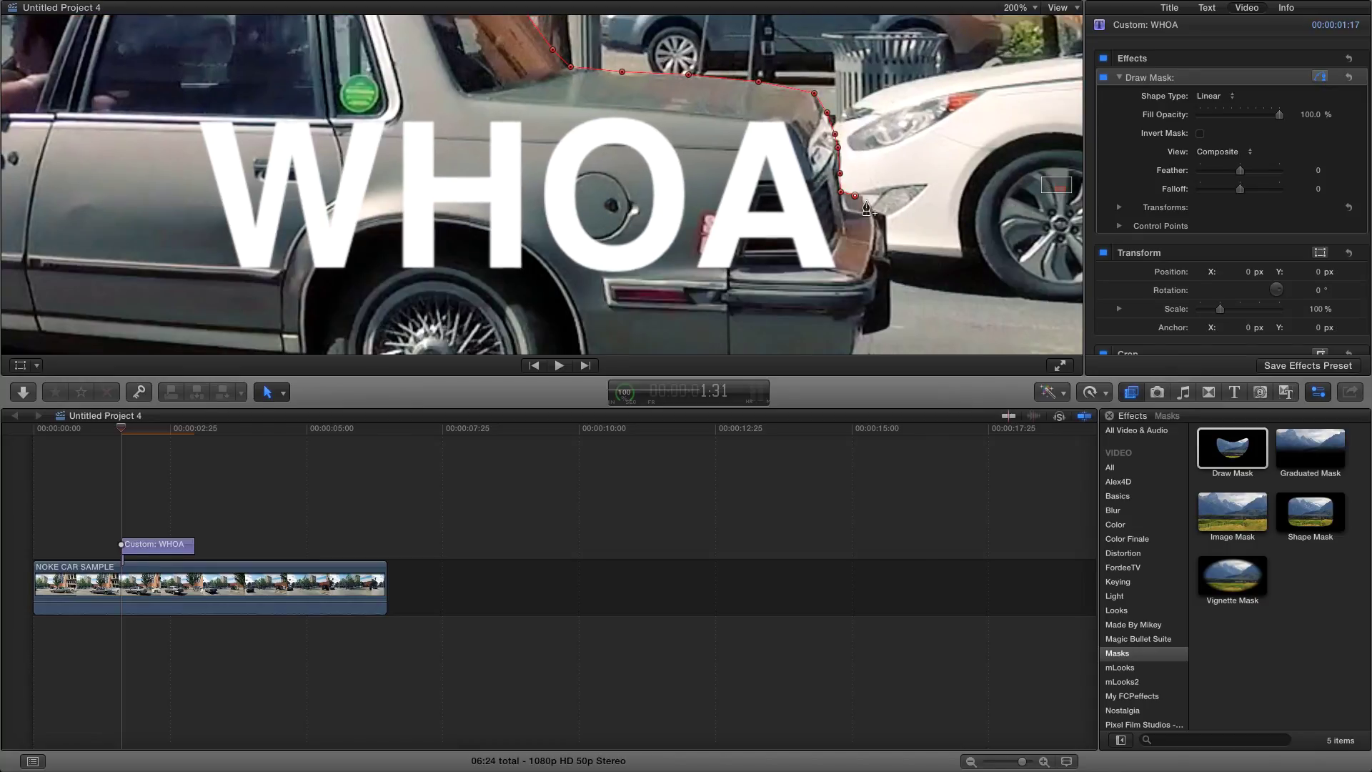
Add mask points down the rear bumper and below it, then pan back to the roof
{"action": "left_click", "coordinate": [865, 203]}
{"action": "left_click", "coordinate": [874, 213]}
{"action": "left_click", "coordinate": [883, 216]}
{"action": "left_click", "coordinate": [885, 230]}
{"action": "left_click", "coordinate": [887, 259]}
{"action": "left_click", "coordinate": [889, 276]}
{"action": "left_click", "coordinate": [890, 311]}
{"action": "left_click", "coordinate": [889, 326]}
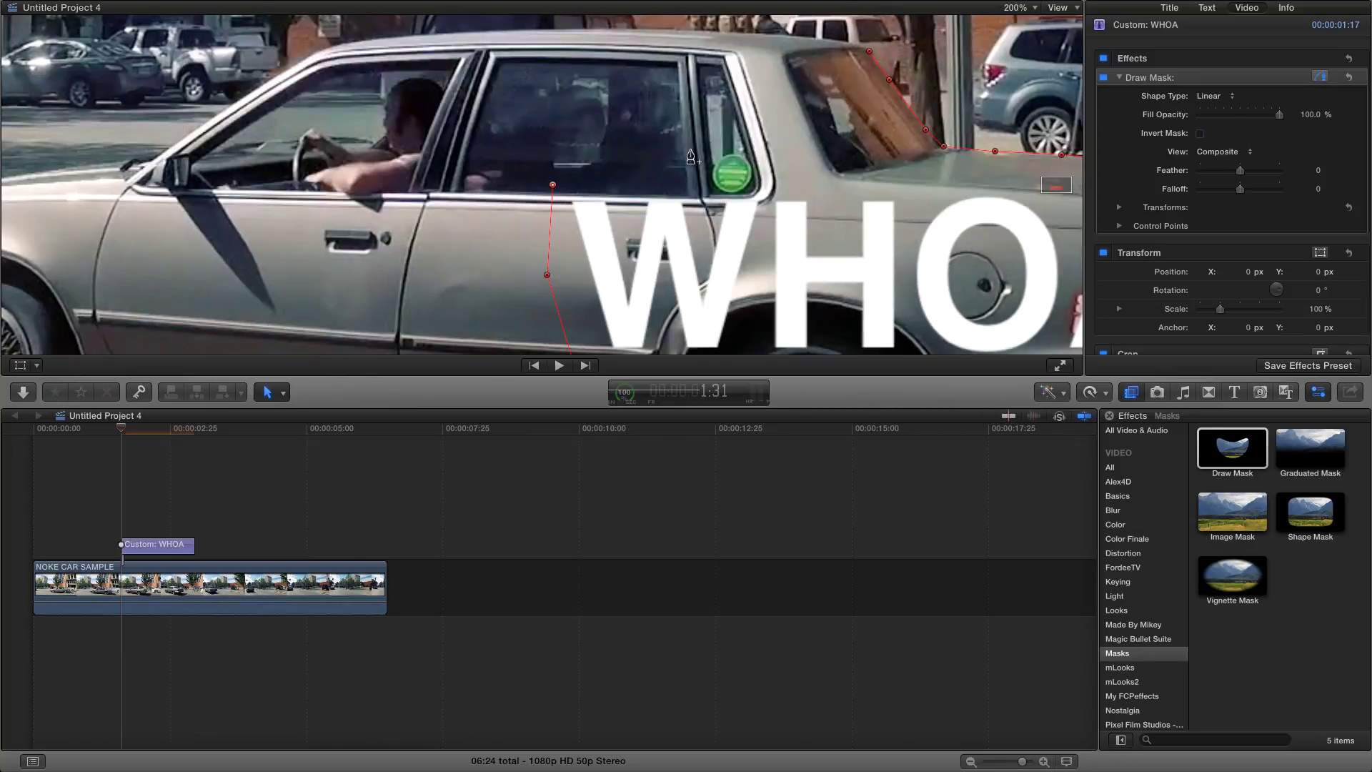
{"action": "left_click", "coordinate": [671, 162]}
{"action": "left_click_drag", "start_coordinate": [1055, 189], "coordinate": [1060, 191]}
{"action": "scroll", "coordinate": [1060, 192], "scroll_direction": "up", "scroll_amount": 5}
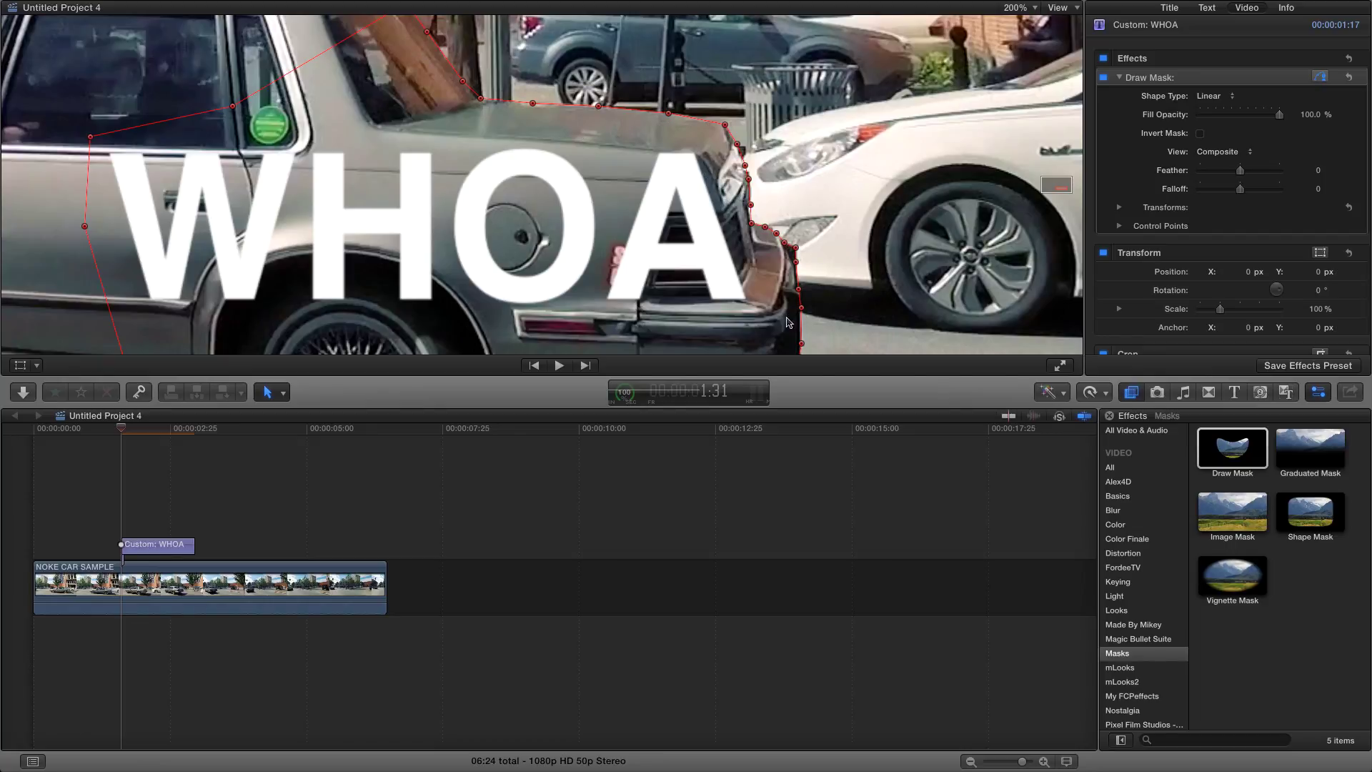
{"action": "left_click", "coordinate": [1200, 135]}
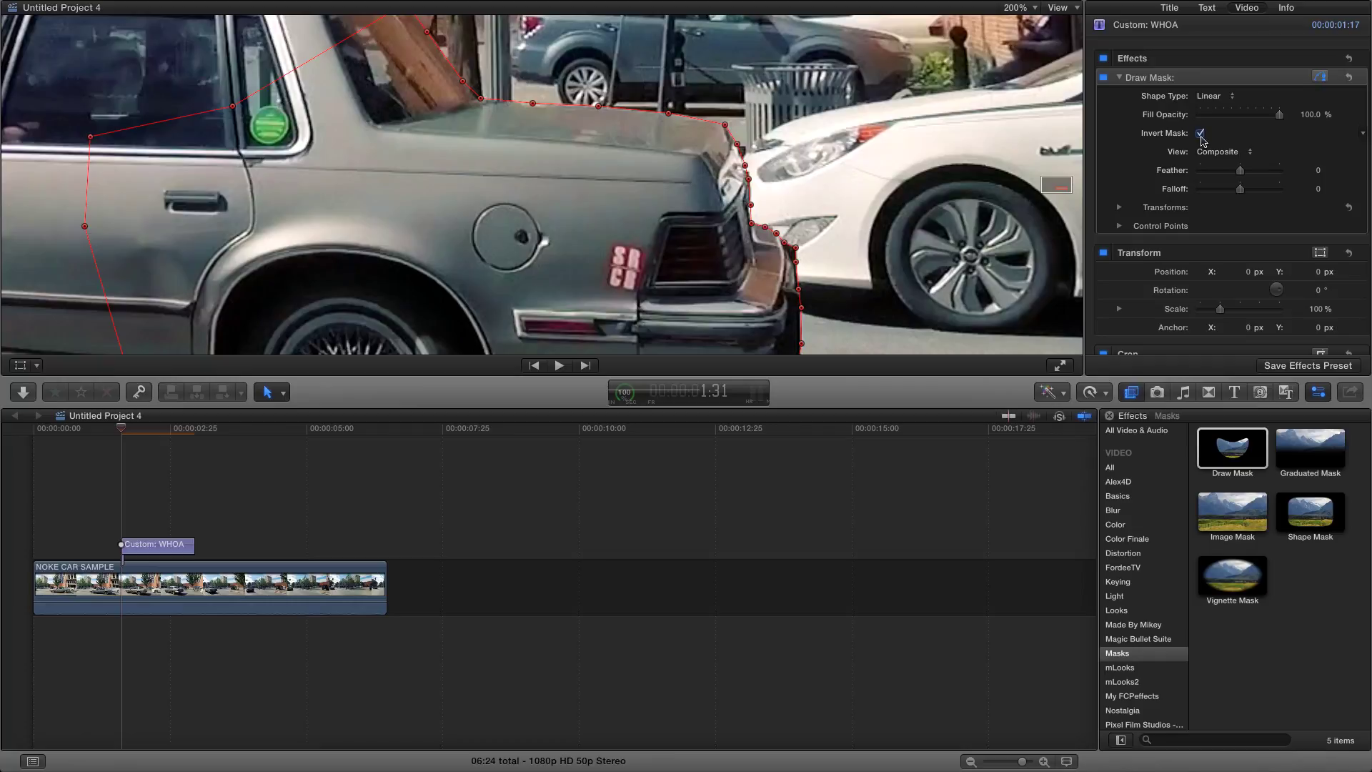
{"action": "left_click", "coordinate": [1202, 135]}
{"action": "left_click", "coordinate": [1202, 135]}
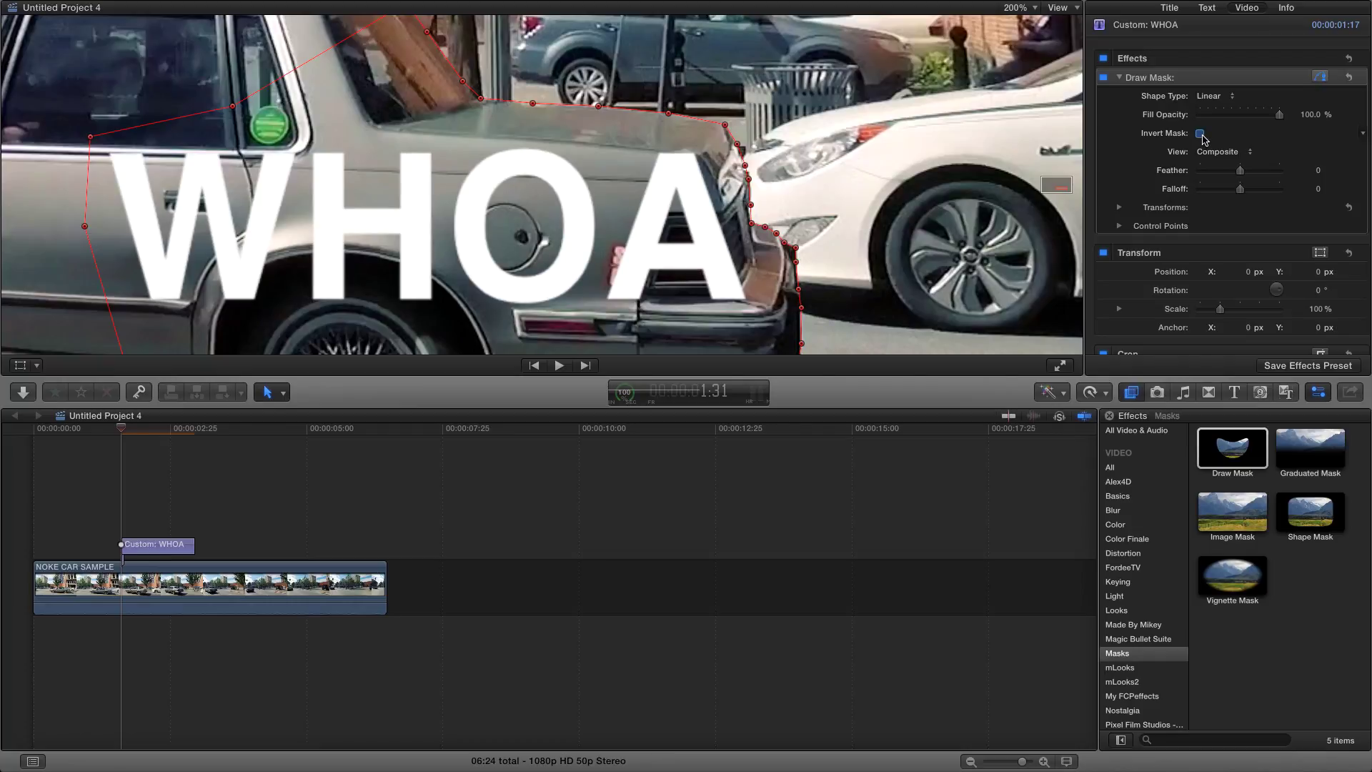
{"action": "left_click", "coordinate": [1202, 135]}
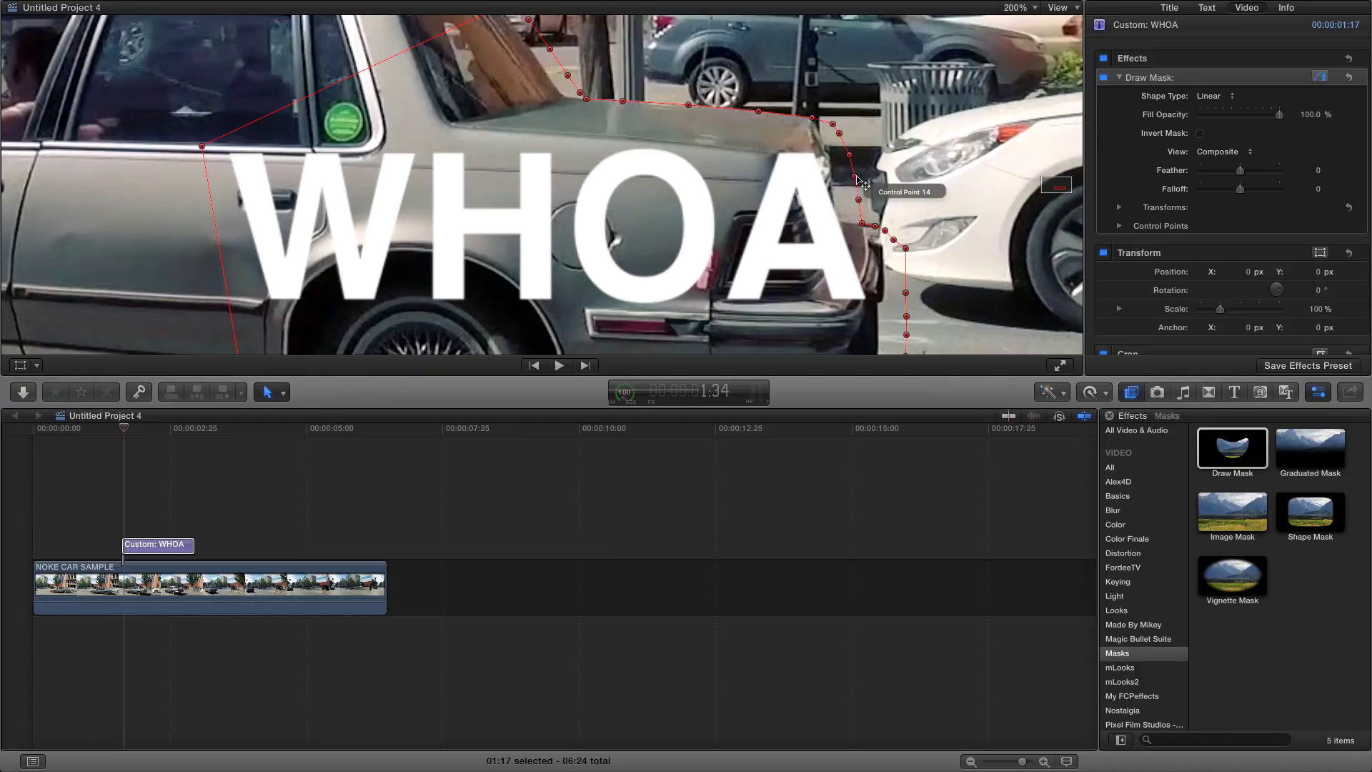
Add a keyframe for the whole Draw Mask and turn on Invert Mask
{"action": "left_click", "coordinate": [1362, 81]}
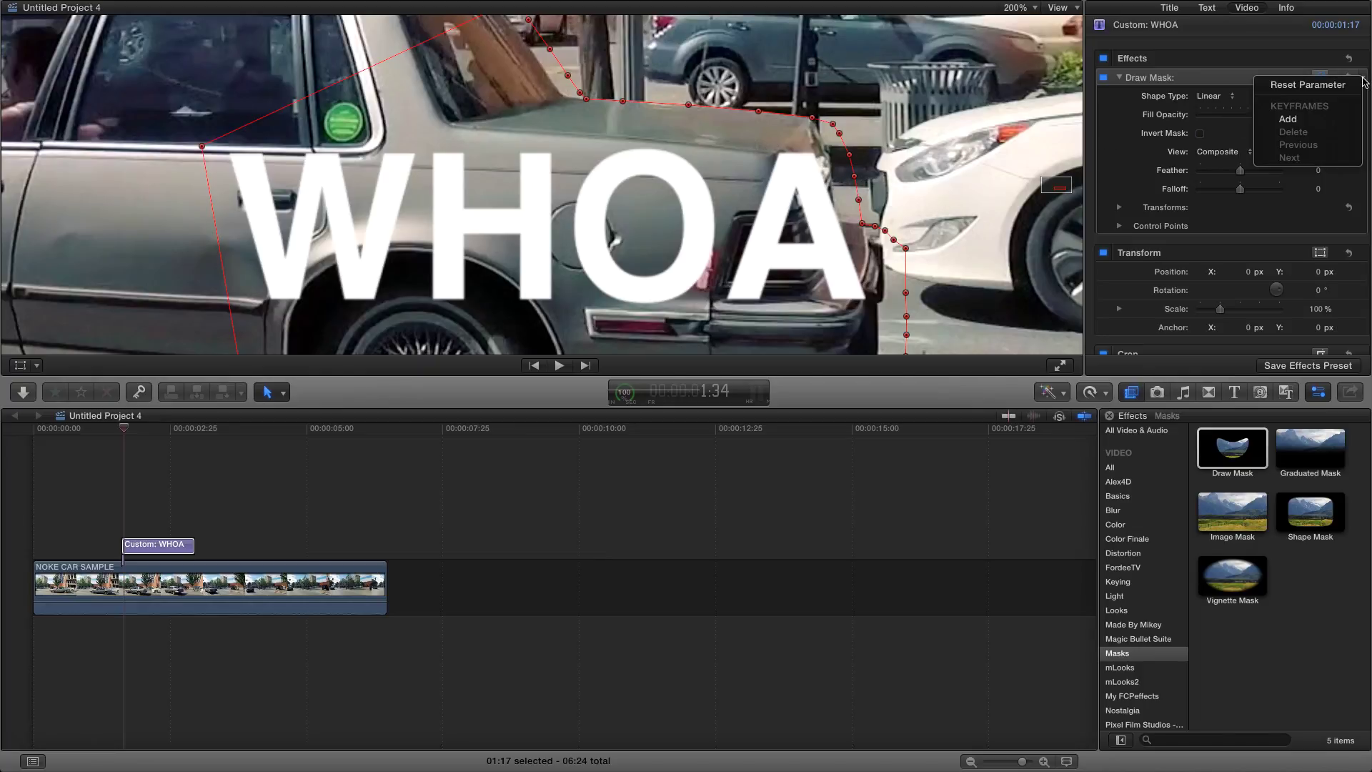
{"action": "left_click", "coordinate": [1302, 123]}
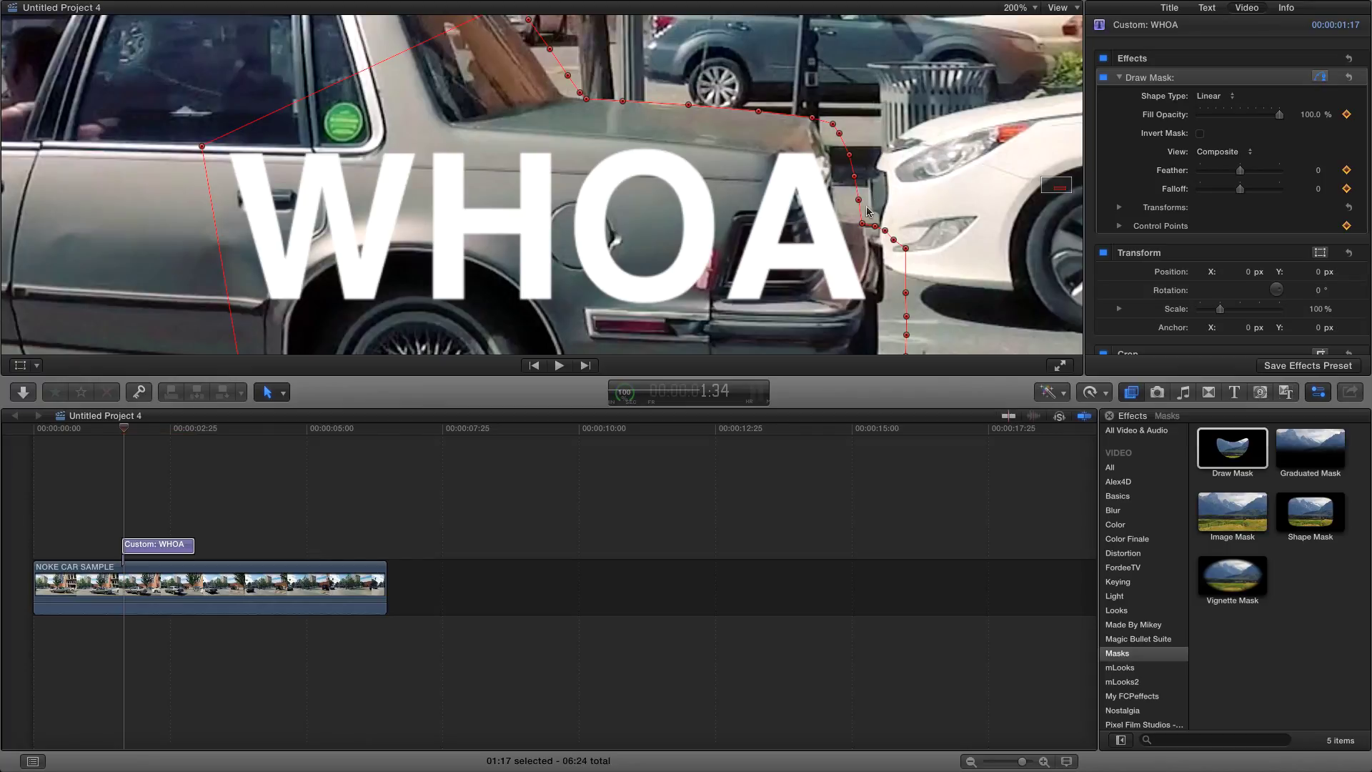
{"action": "left_click", "coordinate": [1200, 134]}
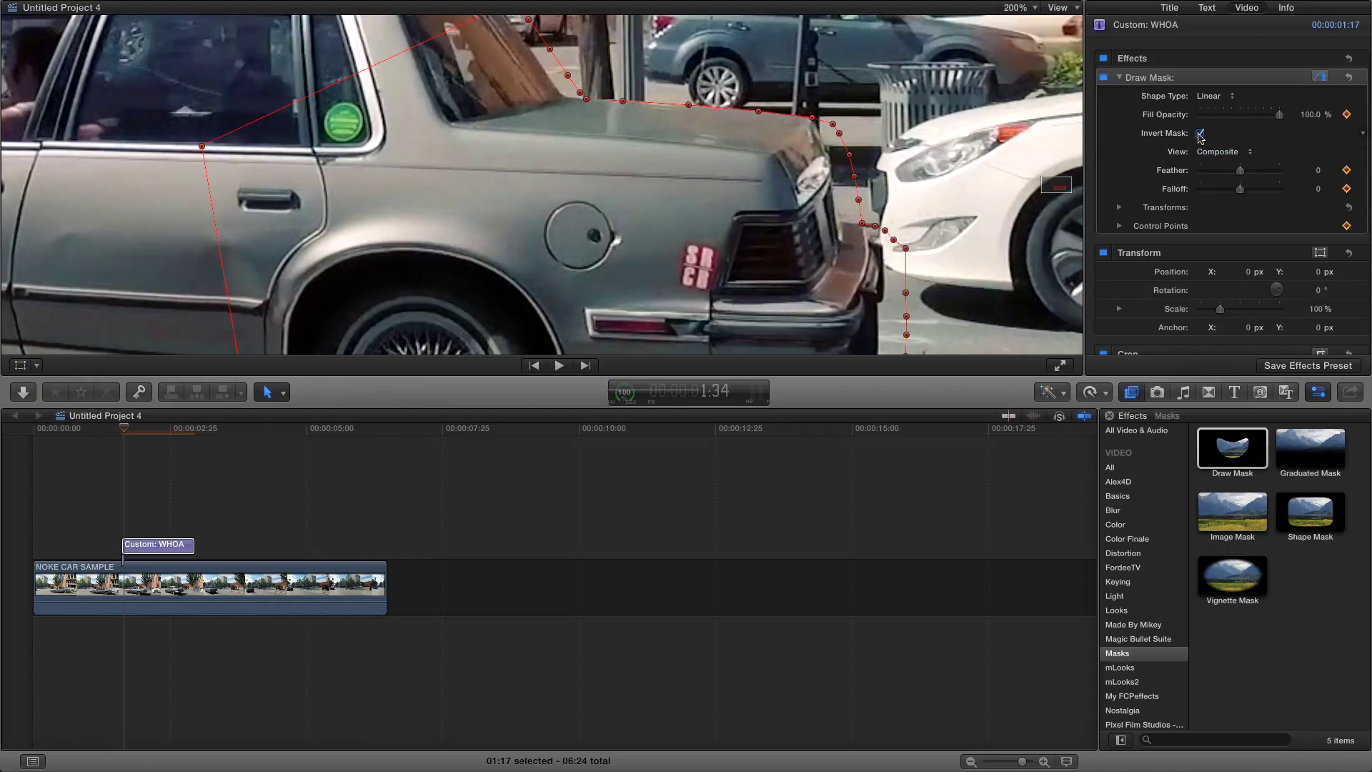
Move control points 16, 14 and 13 left onto the car's edge, then re-invert the mask
{"action": "key", "text": "Right"}
{"action": "left_click", "coordinate": [1200, 134]}
{"action": "key", "text": "Left"}
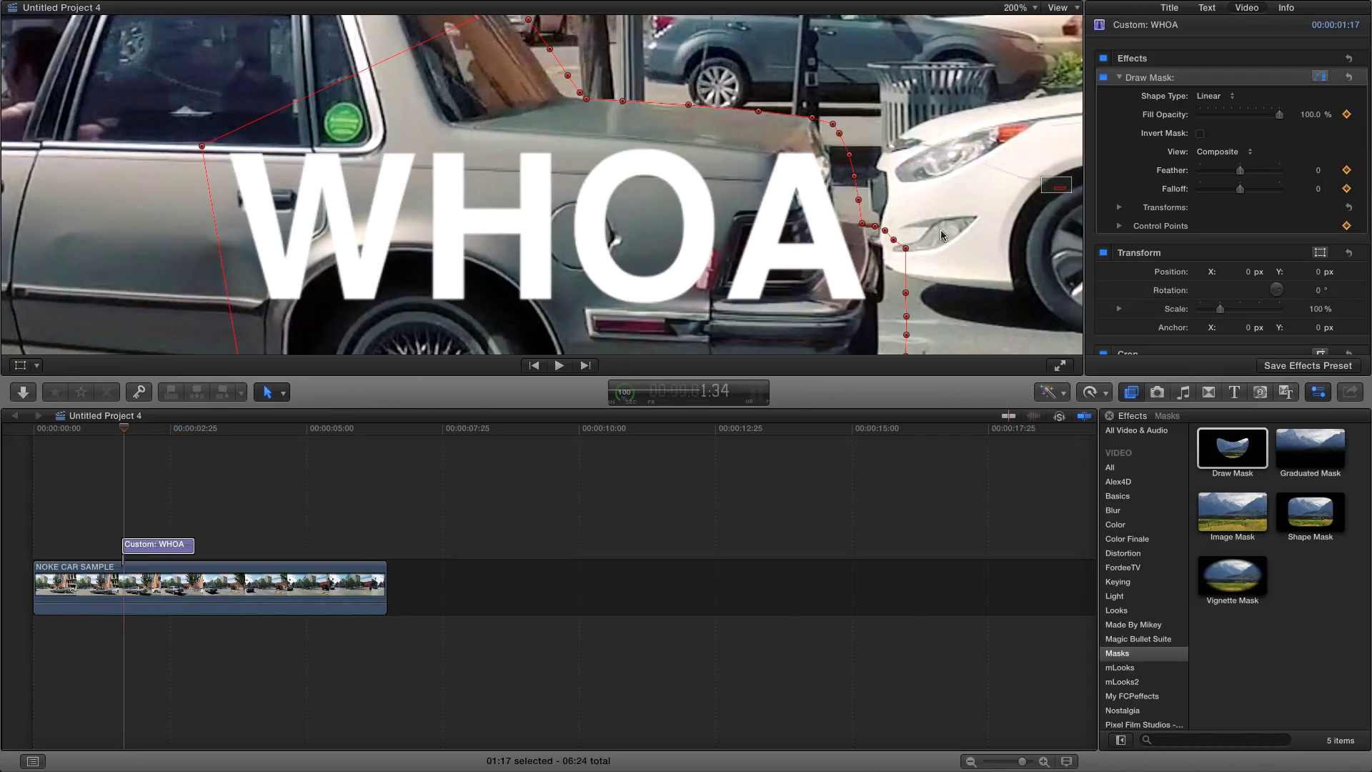
{"action": "left_click_drag", "start_coordinate": [862, 223], "coordinate": [842, 225]}
{"action": "left_click_drag", "start_coordinate": [854, 176], "coordinate": [831, 153]}
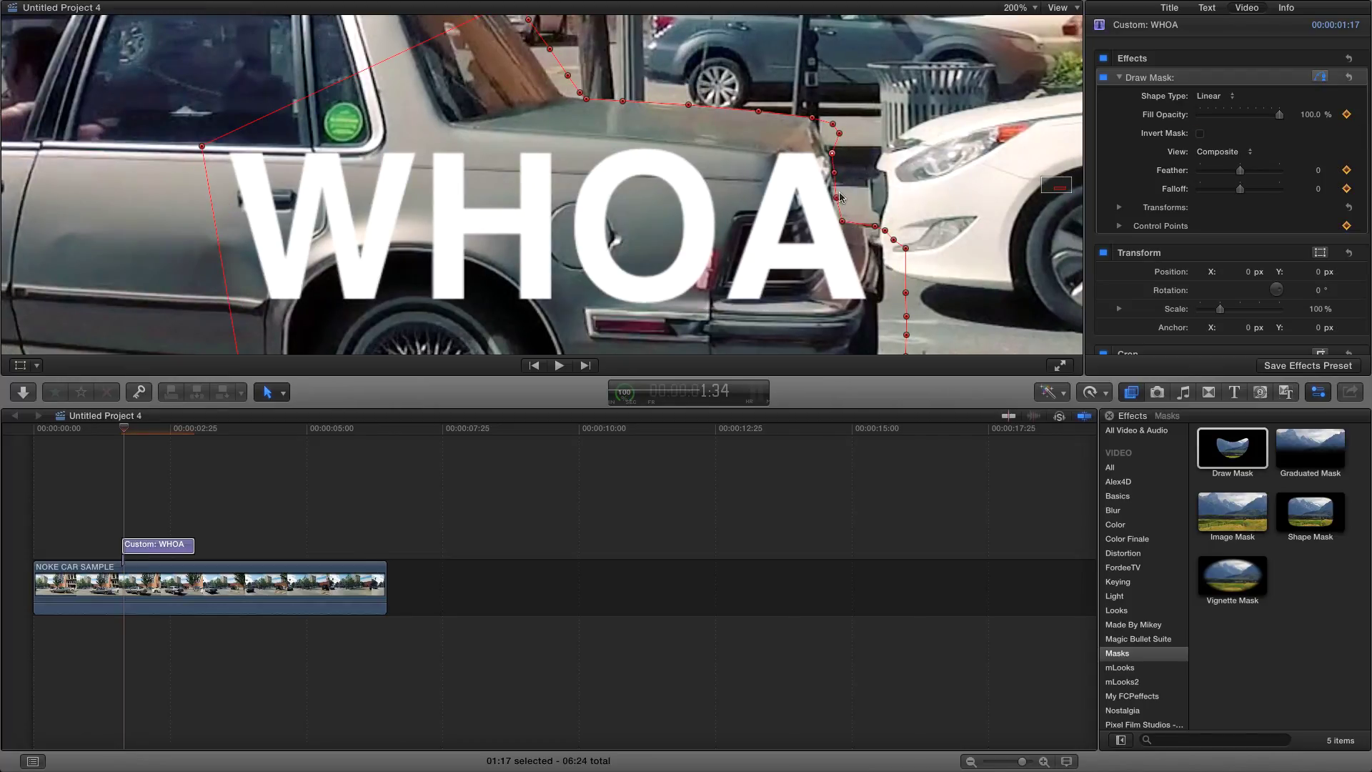
{"action": "left_click_drag", "start_coordinate": [842, 222], "coordinate": [800, 128]}
{"action": "left_click", "coordinate": [1200, 134]}
{"action": "key", "text": "Right"}
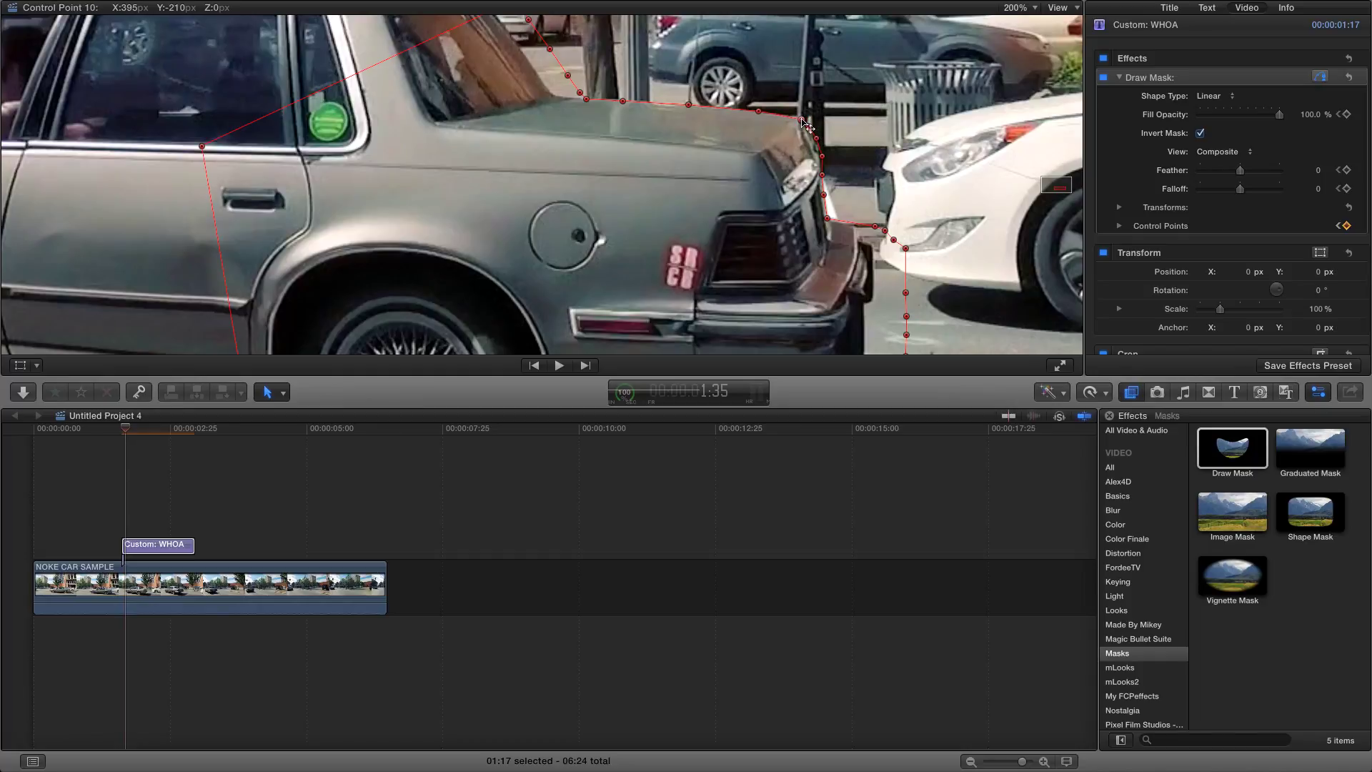
Realign control points 16, 17, 19 and 15 to the car's rear edge over two frames
{"action": "left_click", "coordinate": [828, 219]}
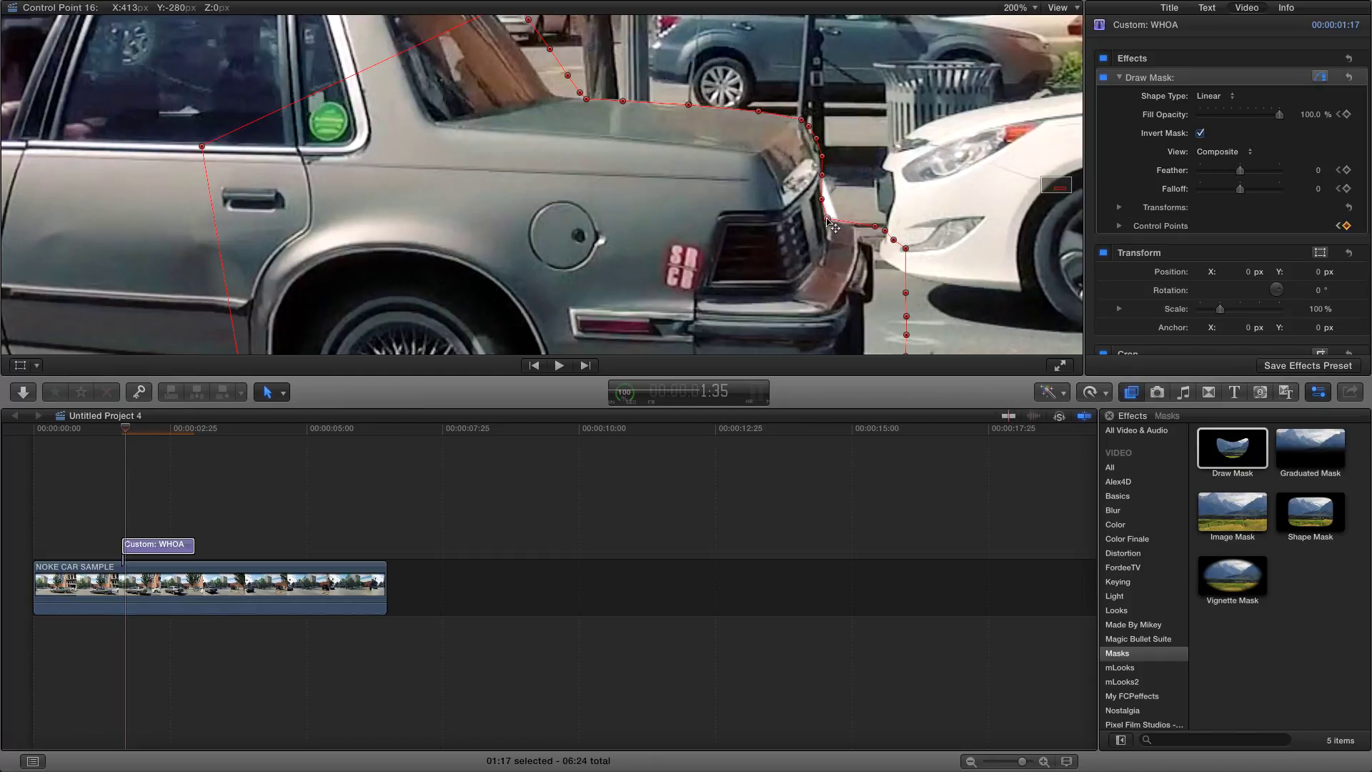
{"action": "left_click_drag", "start_coordinate": [874, 226], "coordinate": [869, 238]}
{"action": "left_click", "coordinate": [894, 241]}
{"action": "key", "text": "Right"}
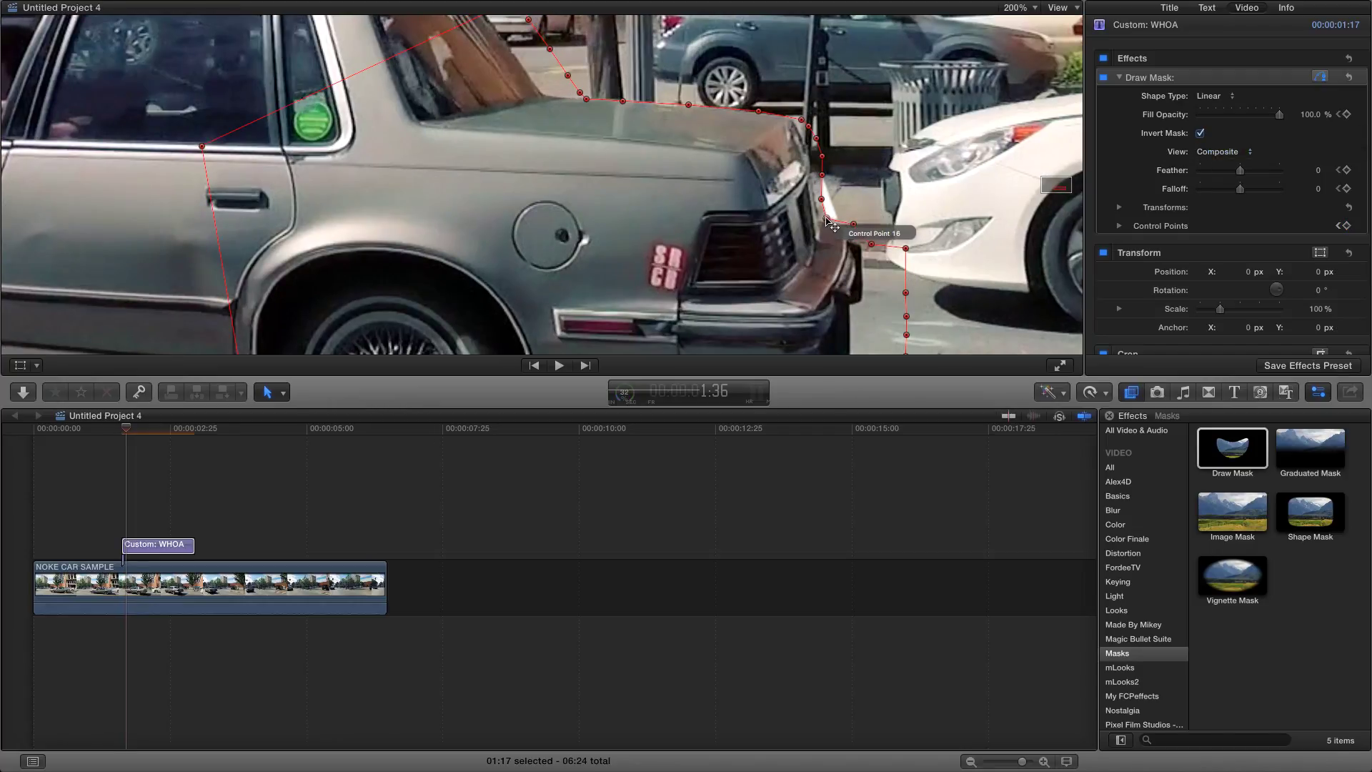
{"action": "left_click_drag", "start_coordinate": [826, 218], "coordinate": [806, 142]}
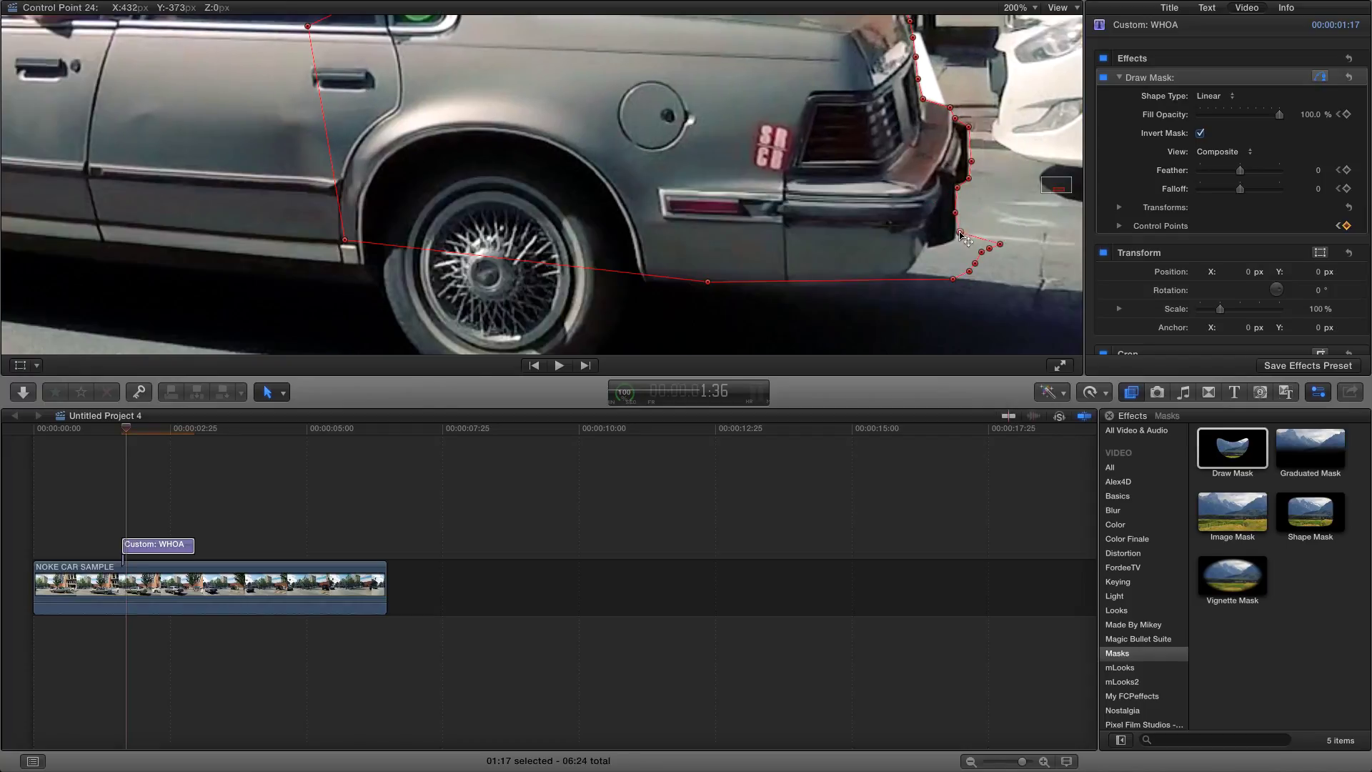
Skip several frames ahead and shift the box-selected right-hand mask points left with the car
{"action": "key", "text": "Right"}
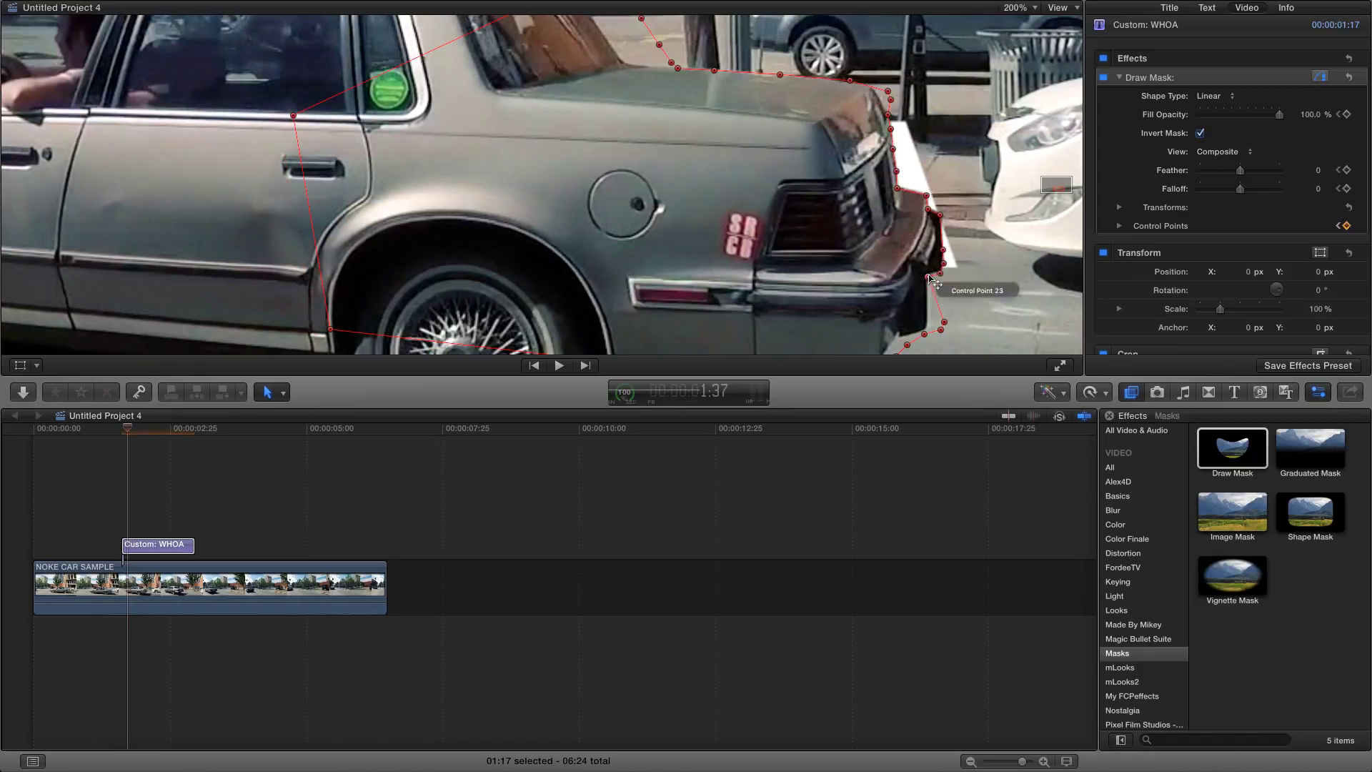
{"action": "key", "text": "Right"}
{"action": "key", "text": "Right"}
{"action": "key", "text": "Right"}
{"action": "key", "text": "Right"}
{"action": "key", "text": "Right"}
{"action": "key", "text": "Right"}
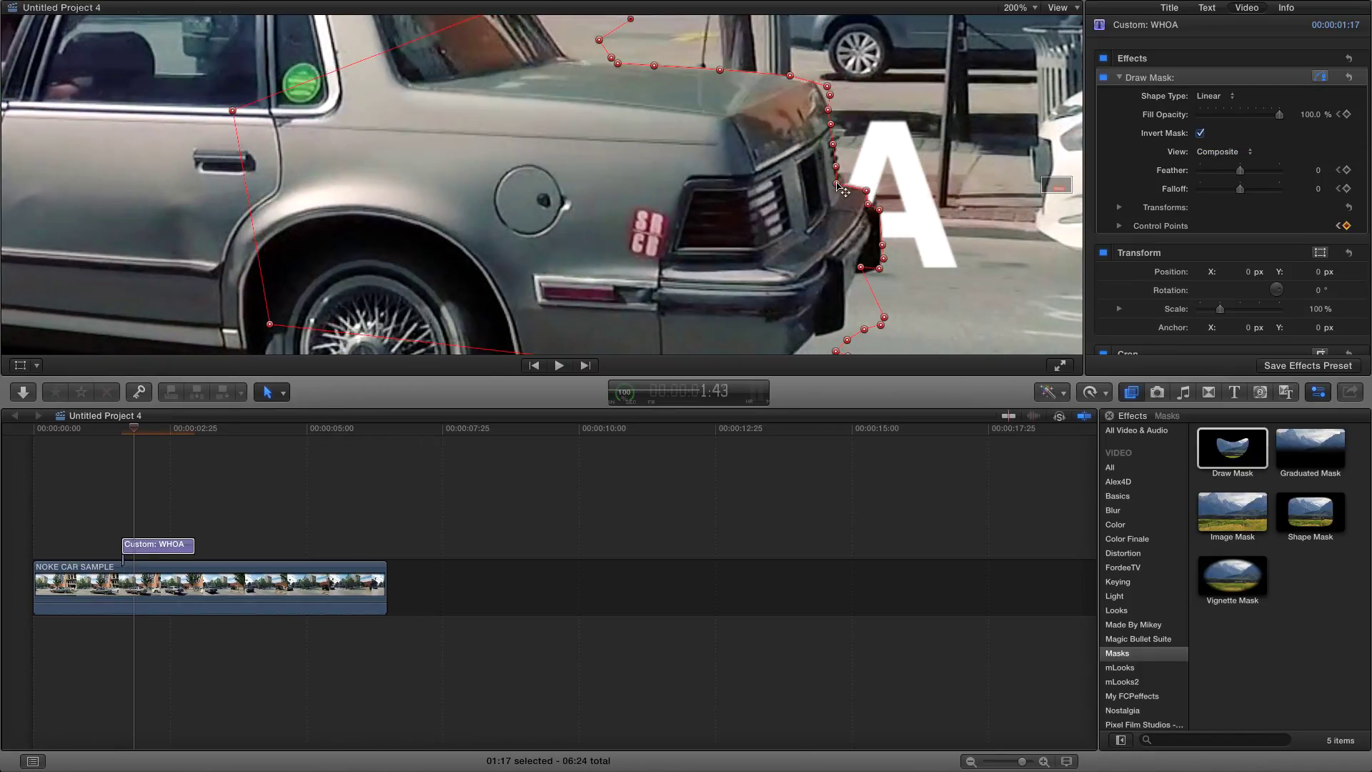
{"action": "key", "text": "Right"}
{"action": "key", "text": "Right"}
{"action": "key", "text": "Right"}
{"action": "key", "text": "Right"}
{"action": "key", "text": "Right"}
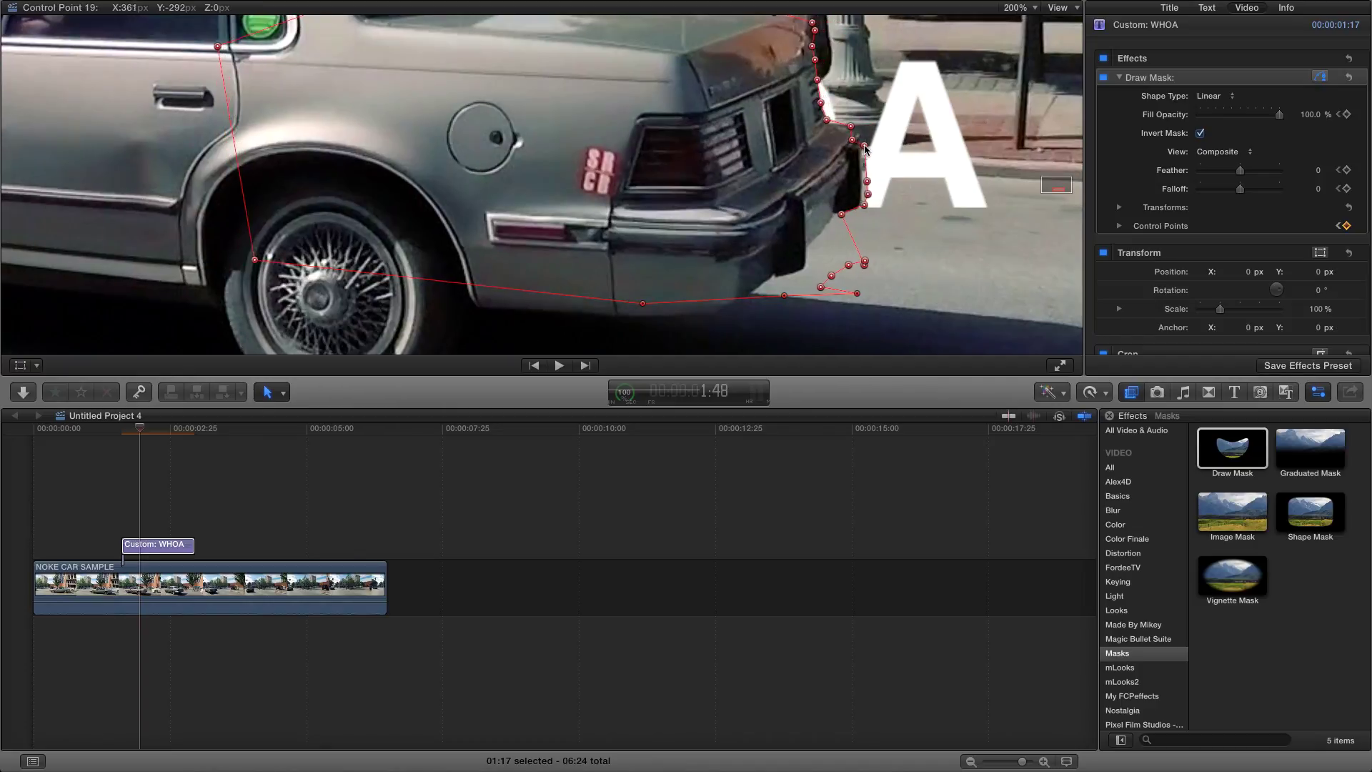
{"action": "key", "text": "Right"}
{"action": "key", "text": "Right"}
{"action": "key", "text": "Right"}
{"action": "left_click_drag", "start_coordinate": [861, 149], "coordinate": [838, 148]}
{"action": "scroll", "coordinate": [822, 161], "scroll_direction": "up", "scroll_amount": 3}
{"action": "left_click_drag", "start_coordinate": [588, 37], "coordinate": [800, 352]}
On the next frame, move the rear-edge points onto the trunk edge, then deselect them
{"action": "key", "text": "Right"}
{"action": "key", "text": "Right"}
{"action": "key", "text": "Right"}
{"action": "key", "text": "Right"}
{"action": "left_click_drag", "start_coordinate": [768, 210], "coordinate": [748, 210]}
{"action": "left_click_drag", "start_coordinate": [709, 136], "coordinate": [704, 137]}
{"action": "left_click_drag", "start_coordinate": [706, 116], "coordinate": [702, 117]}
{"action": "scroll", "coordinate": [704, 143], "scroll_direction": "up", "scroll_amount": 5}
{"action": "left_click_drag", "start_coordinate": [122, 86], "coordinate": [384, 180]}
At 100% zoom, box-select the mask points, then zoom to 200% over the car's rear
{"action": "left_click", "coordinate": [1020, 8]}
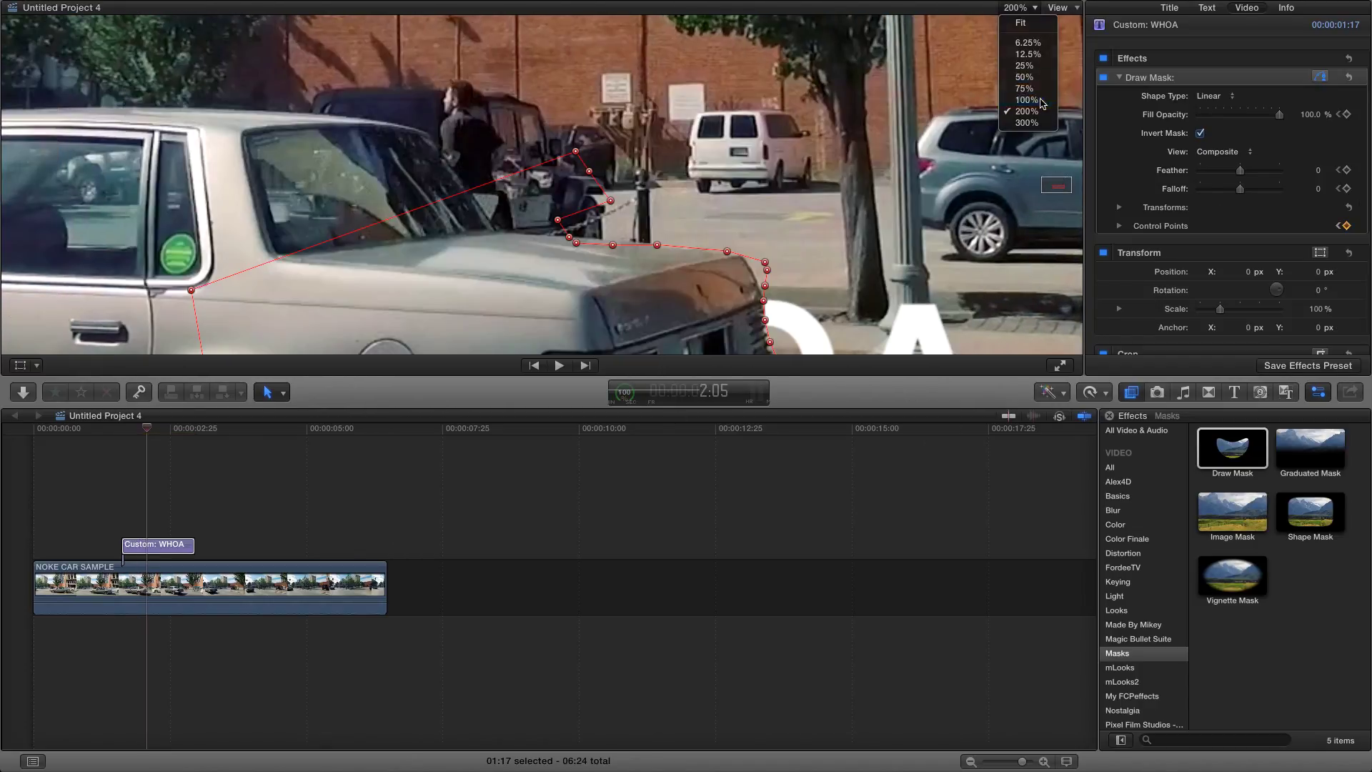
{"action": "left_click", "coordinate": [1027, 100]}
{"action": "left_click_drag", "start_coordinate": [321, 103], "coordinate": [814, 286]}
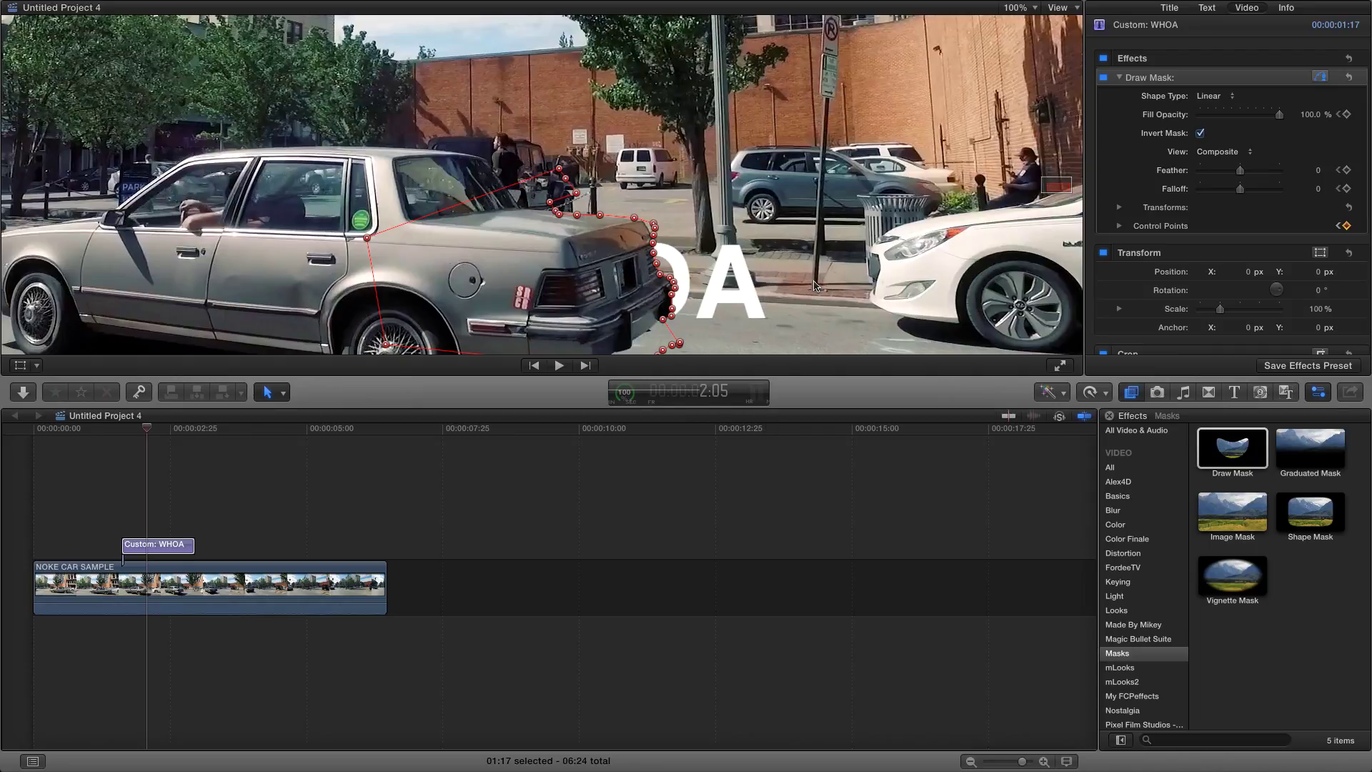
{"action": "left_click_drag", "start_coordinate": [1051, 179], "coordinate": [1050, 181]}
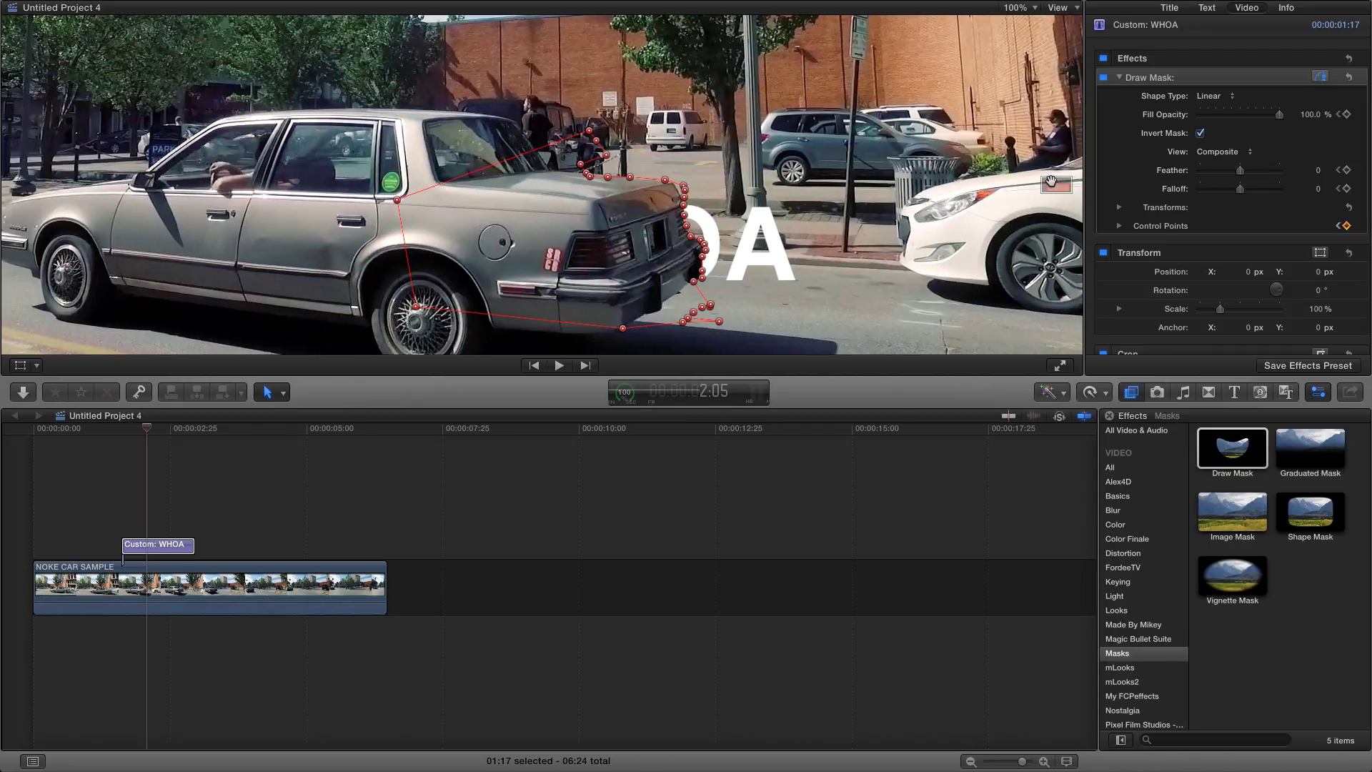
{"action": "left_click", "coordinate": [1021, 8]}
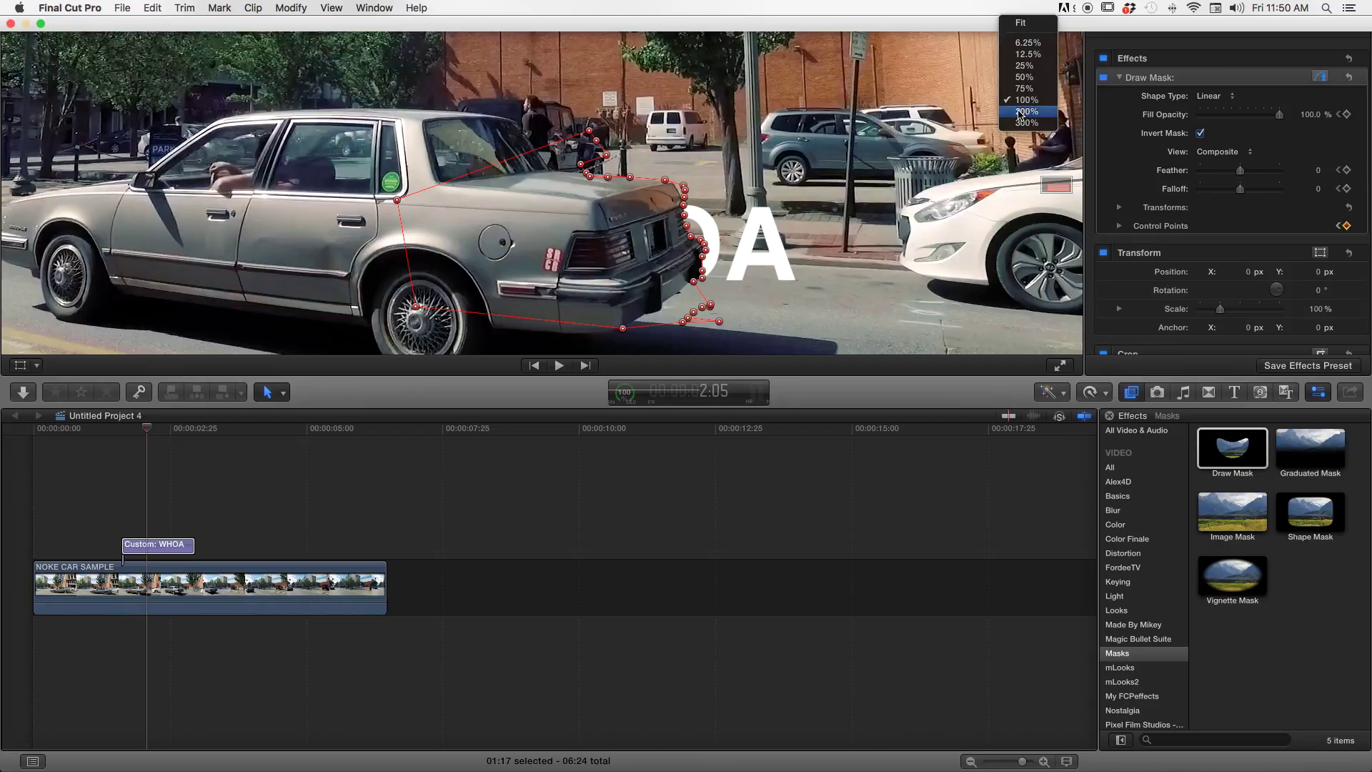
{"action": "left_click", "coordinate": [1020, 113]}
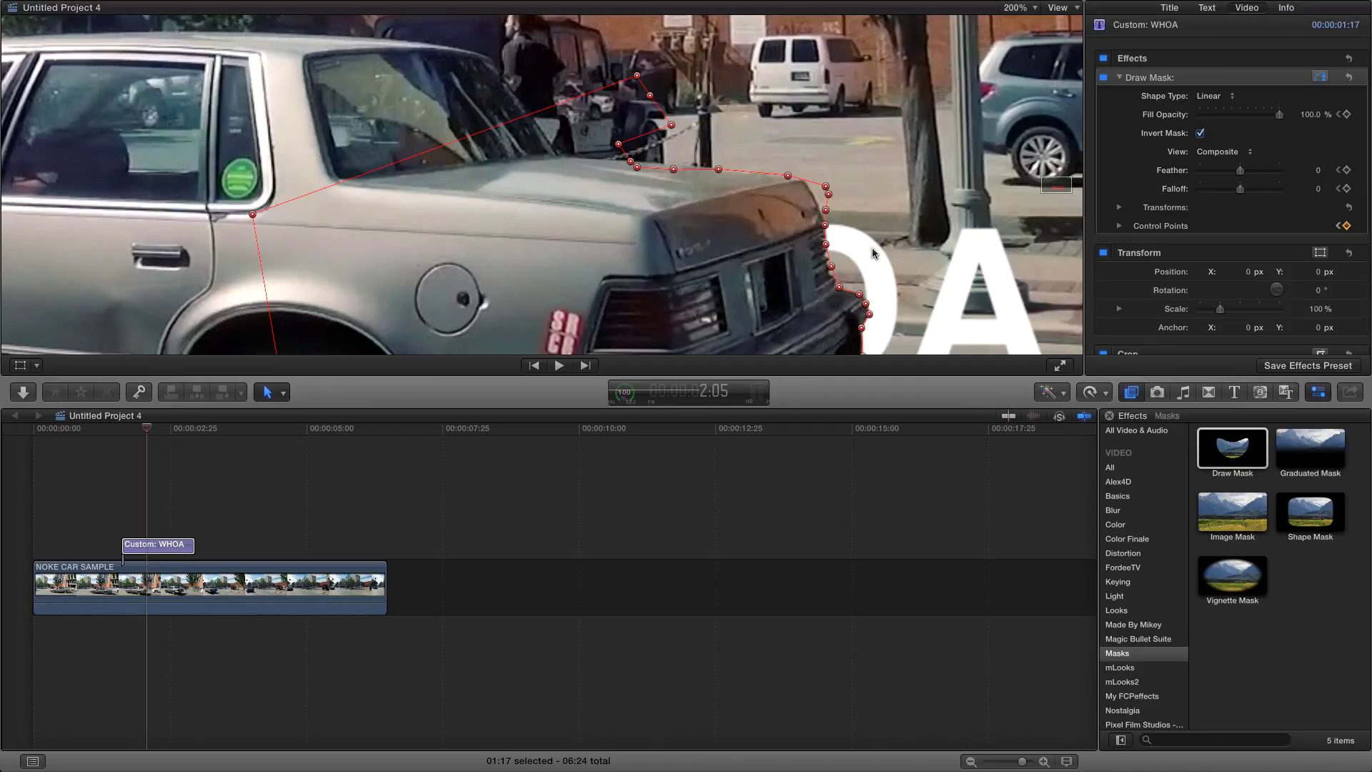
Over the next two frames, shift the whole mask left to follow the car
{"action": "key", "text": "Right"}
{"action": "left_click_drag", "start_coordinate": [840, 291], "coordinate": [830, 289]}
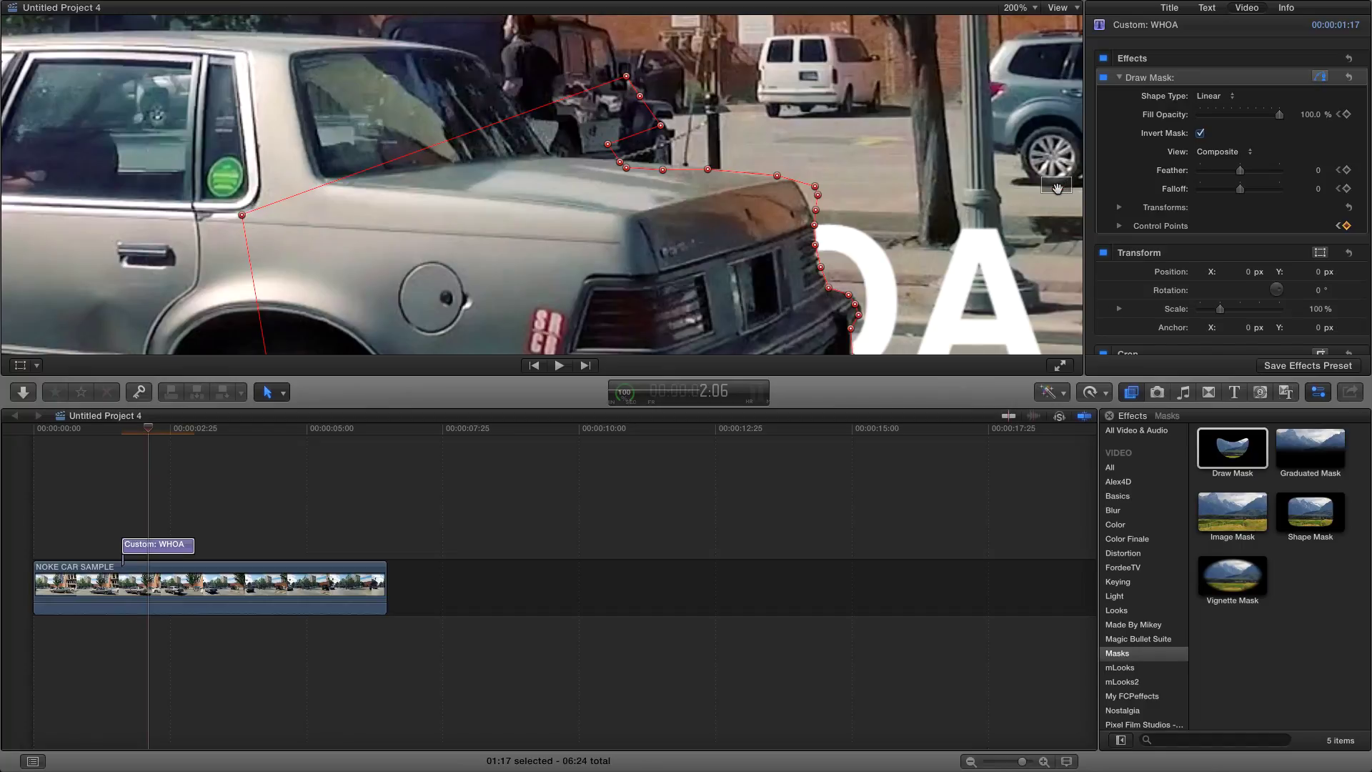
{"action": "left_click_drag", "start_coordinate": [1056, 187], "coordinate": [1054, 191]}
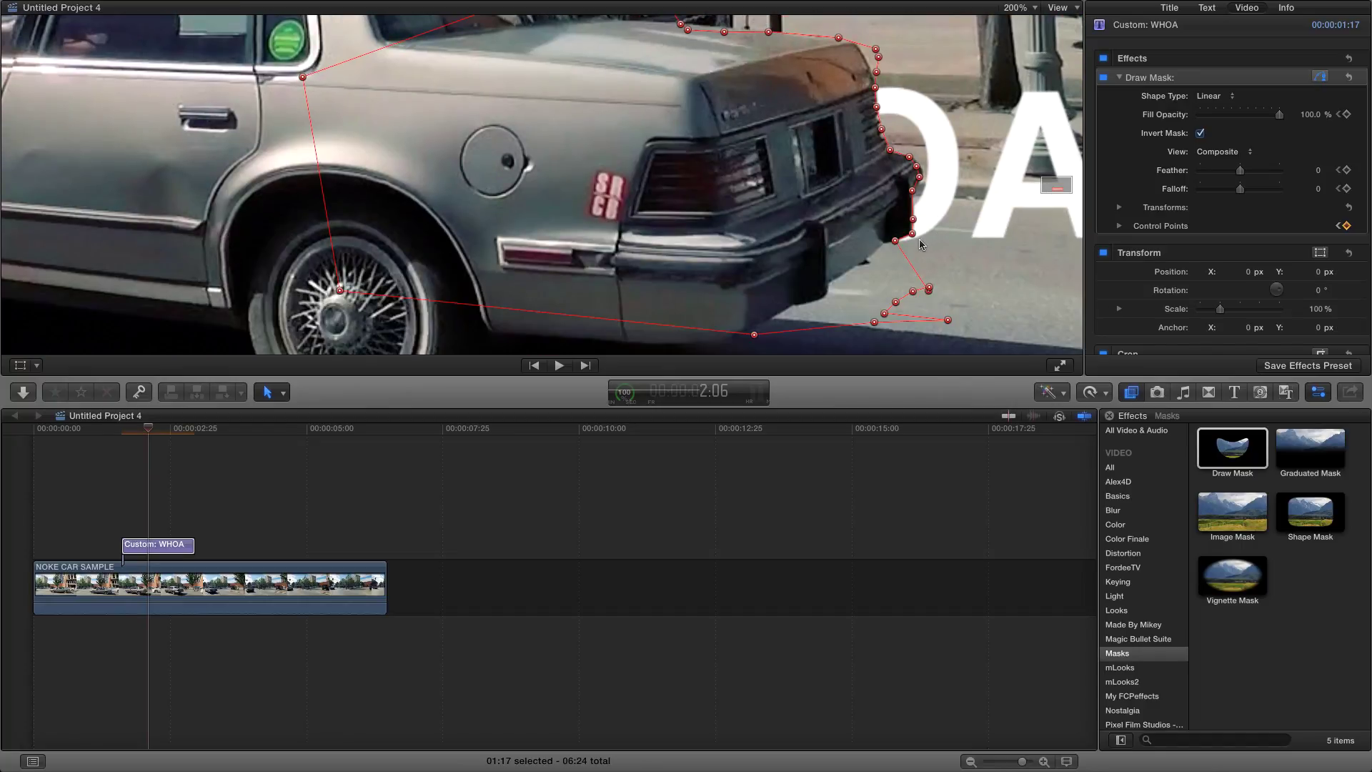
{"action": "left_click_drag", "start_coordinate": [889, 150], "coordinate": [865, 148]}
{"action": "key", "text": "Right"}
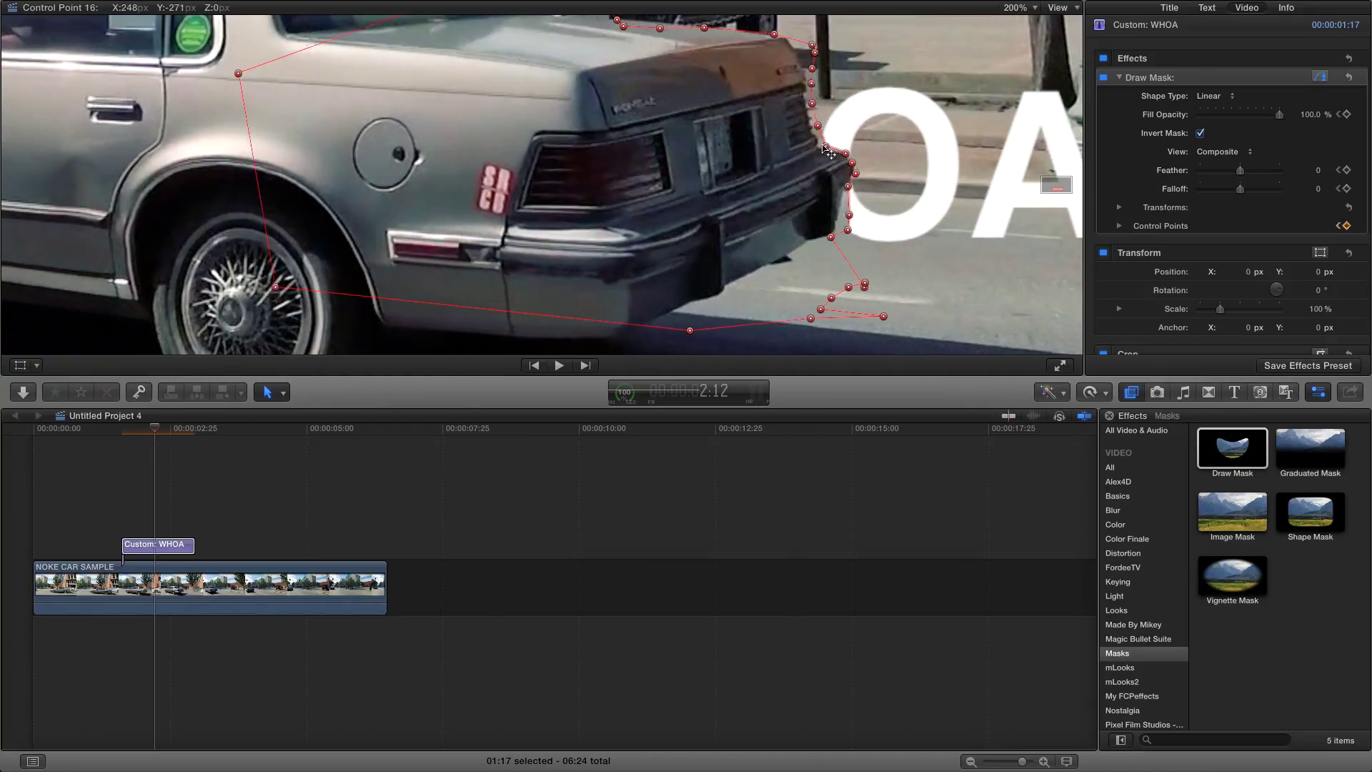
{"action": "left_click_drag", "start_coordinate": [849, 215], "coordinate": [841, 206]}
{"action": "left_click_drag", "start_coordinate": [847, 230], "coordinate": [804, 182]}
Keep stepping frames, realigning control point 23 and the rear points with the moving car
{"action": "key", "text": "Right"}
{"action": "key", "text": "Right"}
{"action": "key", "text": "Right"}
{"action": "left_click_drag", "start_coordinate": [789, 234], "coordinate": [768, 238]}
{"action": "key", "text": "Right"}
{"action": "key", "text": "Right"}
{"action": "key", "text": "Right"}
{"action": "left_click_drag", "start_coordinate": [777, 147], "coordinate": [463, 137]}
{"action": "key", "text": "Right"}
{"action": "key", "text": "Right"}
{"action": "key", "text": "Right"}
{"action": "key", "text": "Right"}
{"action": "key", "text": "Right"}
{"action": "key", "text": "Right"}
{"action": "key", "text": "Right"}
{"action": "key", "text": "Right"}
{"action": "key", "text": "Right"}
{"action": "key", "text": "Right"}
{"action": "key", "text": "Right"}
{"action": "key", "text": "Right"}
{"action": "key", "text": "Right"}
{"action": "key", "text": "Right"}
{"action": "key", "text": "Right"}
{"action": "key", "text": "Right"}
{"action": "key", "text": "Right"}
{"action": "key", "text": "Right"}
{"action": "key", "text": "Right"}
{"action": "key", "text": "Right"}
{"action": "key", "text": "Right"}
{"action": "key", "text": "Right"}
{"action": "key", "text": "Right"}
{"action": "key", "text": "Right"}
{"action": "key", "text": "Right"}
{"action": "key", "text": "Right"}
{"action": "left_click_drag", "start_coordinate": [484, 192], "coordinate": [484, 189]}
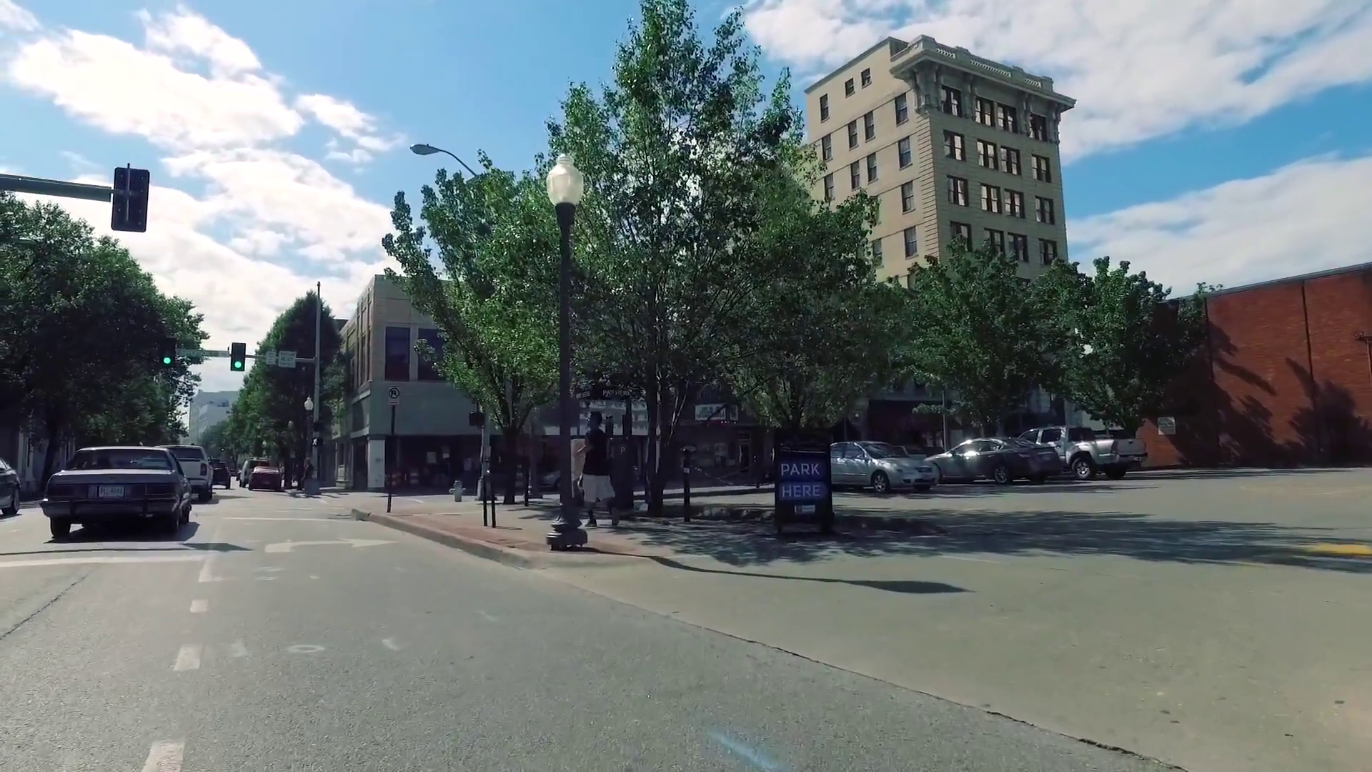
Exit full-screen playback with Escape, returning to the editing window
{"action": "key", "text": "Escape"}
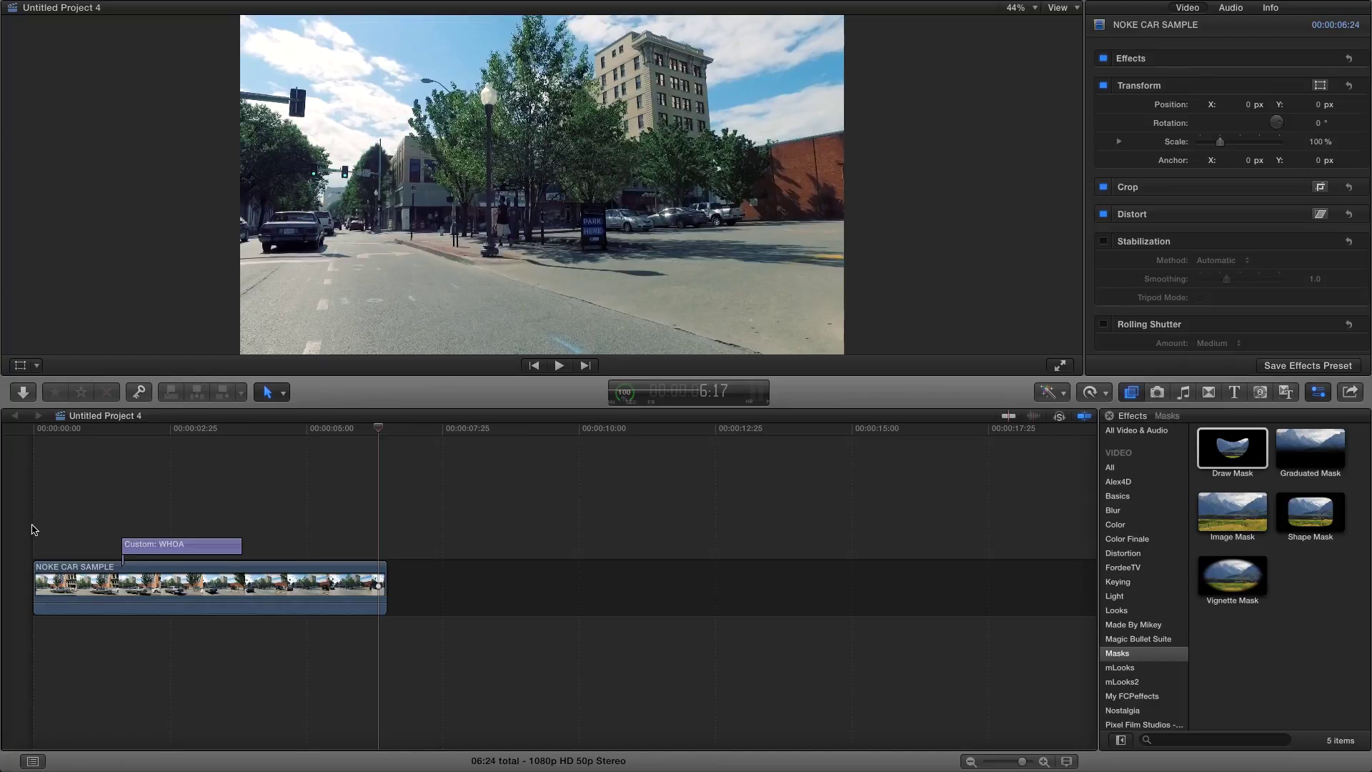